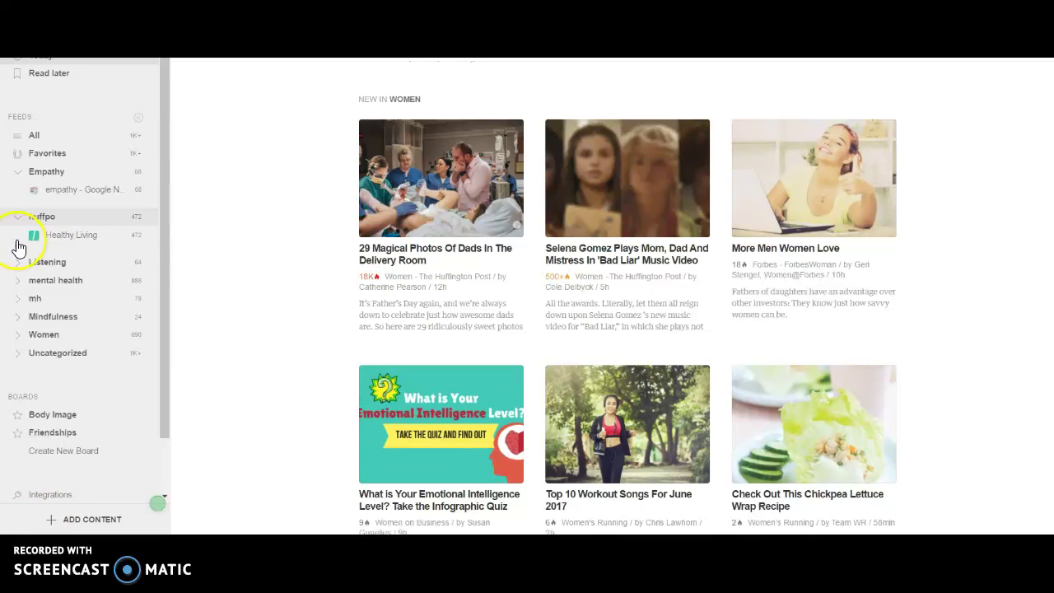
# - Collapse the Empathy and huffpo folders in the Feedly sidebar
pyautogui.click(18, 173)
pyautogui.click(20, 190)
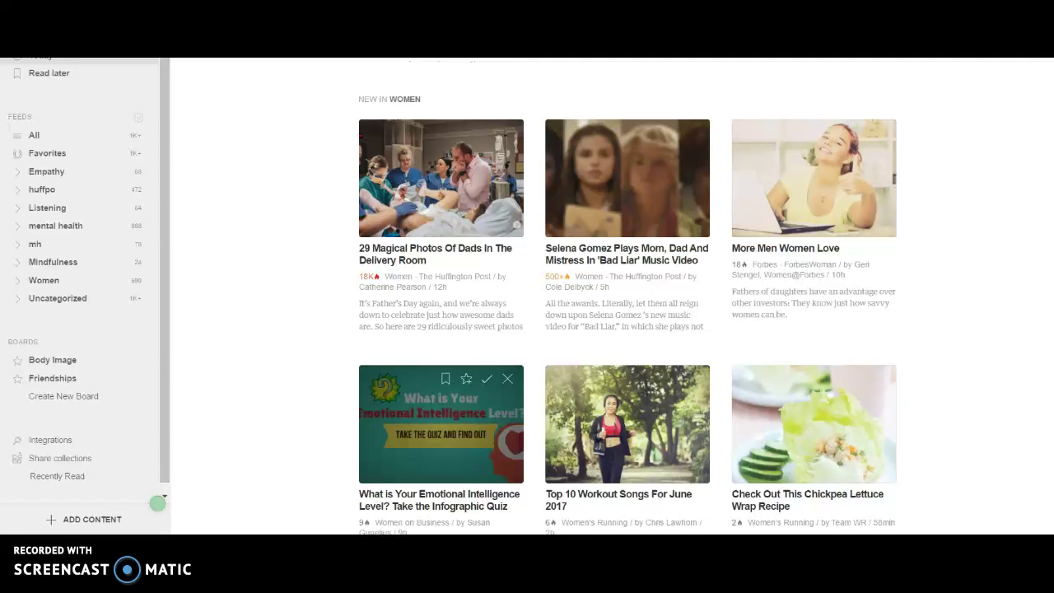
# - Open the Mindfulness feed, then preview Tiny Buddha from its 'You might also like' suggestions
pyautogui.click(62, 263)
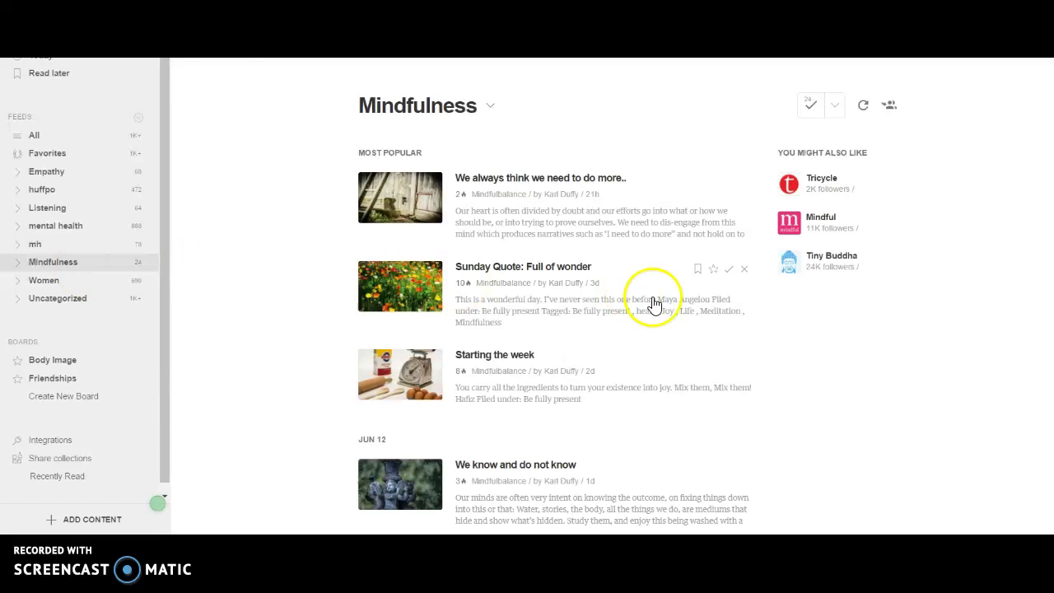
pyautogui.scroll(-2, 901, 223)
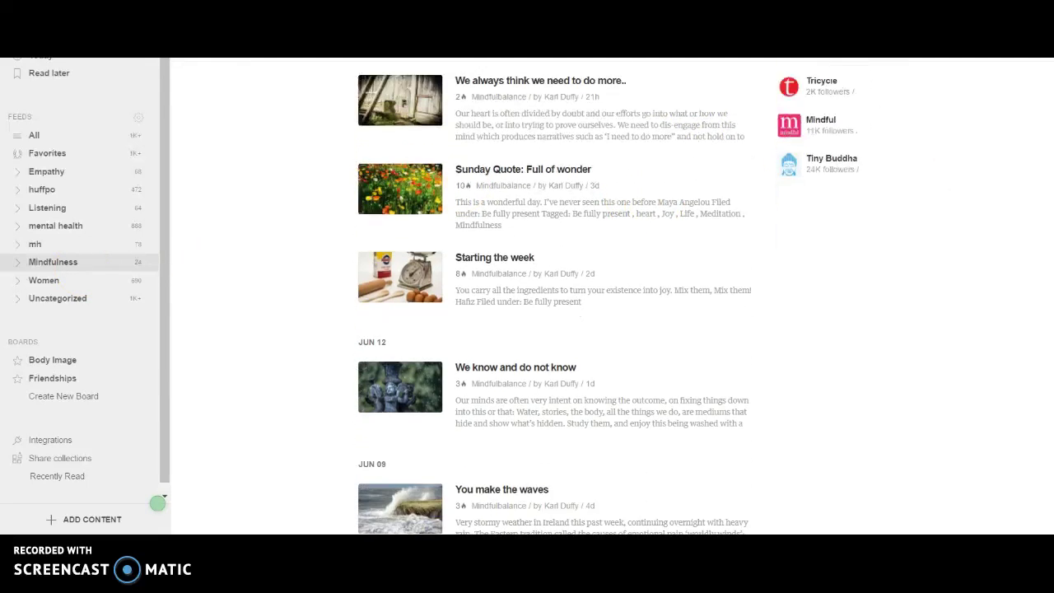
pyautogui.scroll(2, 901, 224)
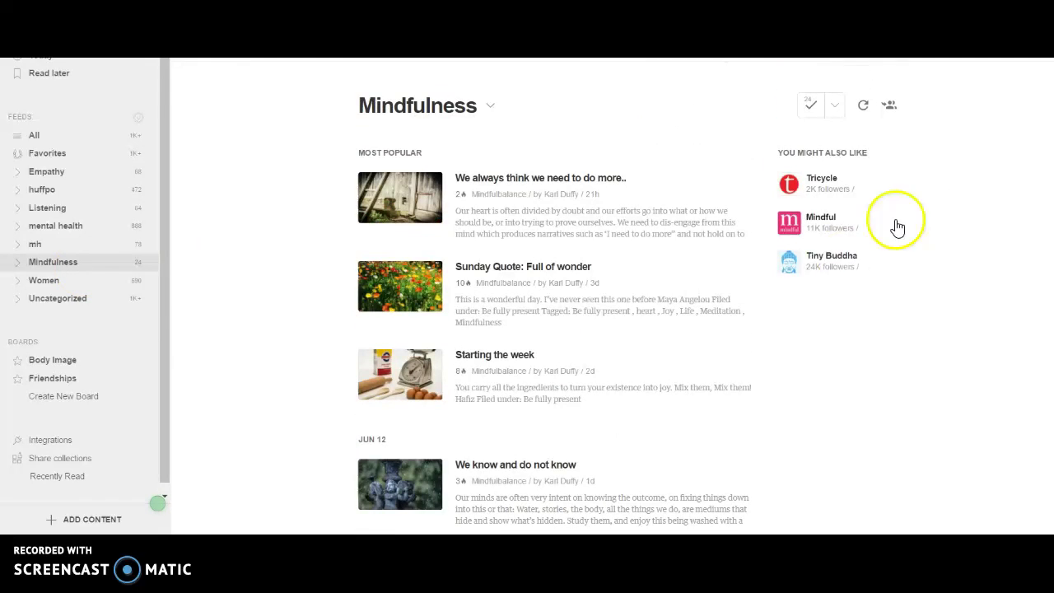
pyautogui.click(822, 262)
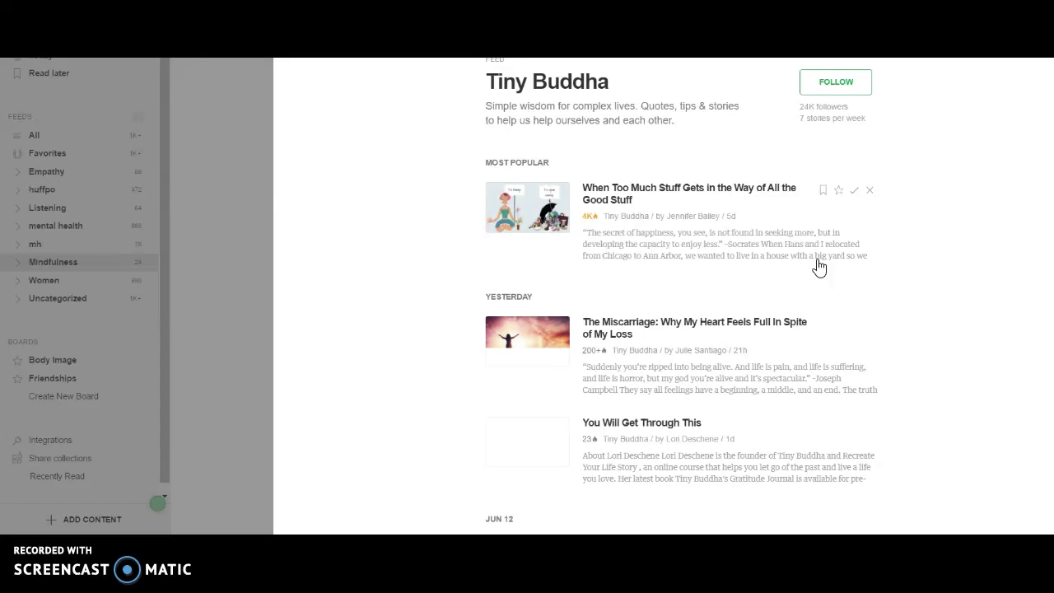
# - Read 'When Too Much Stuff Gets in the Way of All the Good Stuff' top to bottom
pyautogui.click(705, 191)
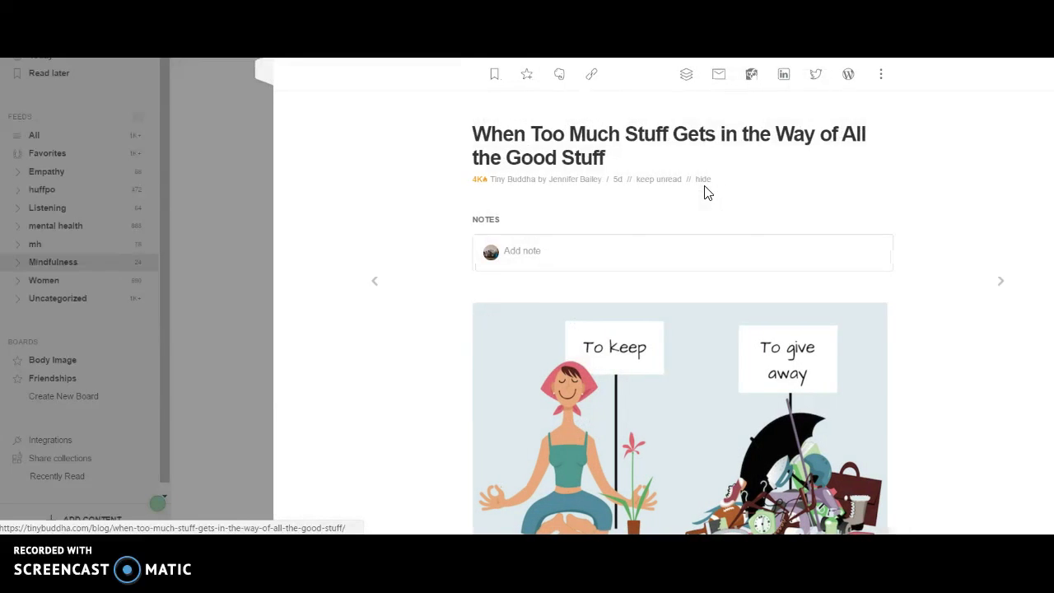
pyautogui.click(733, 185)
pyautogui.scroll(-4, 679, 329)
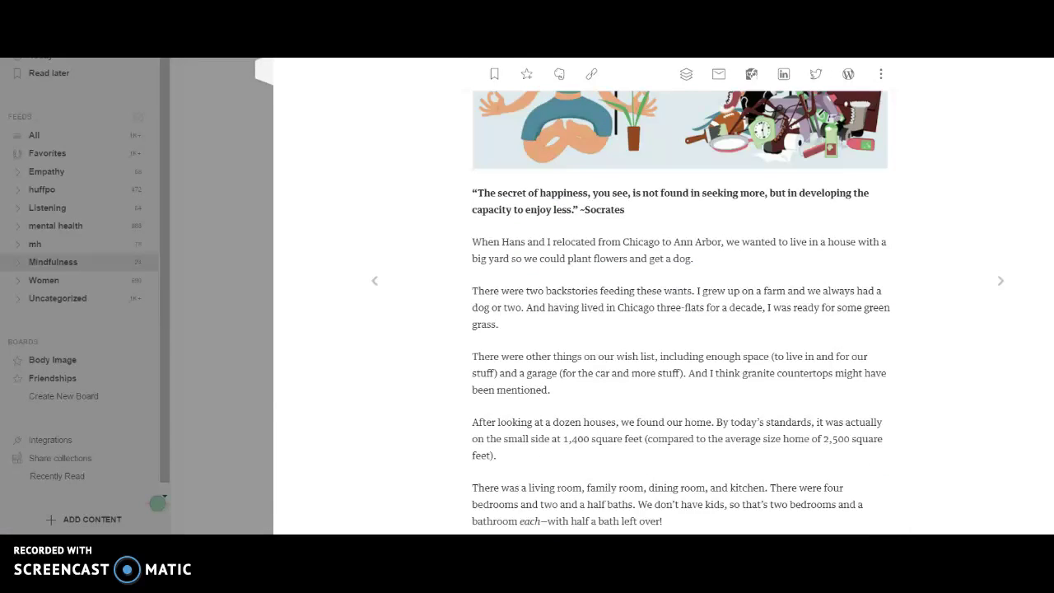
pyautogui.scroll(-1, 680, 308)
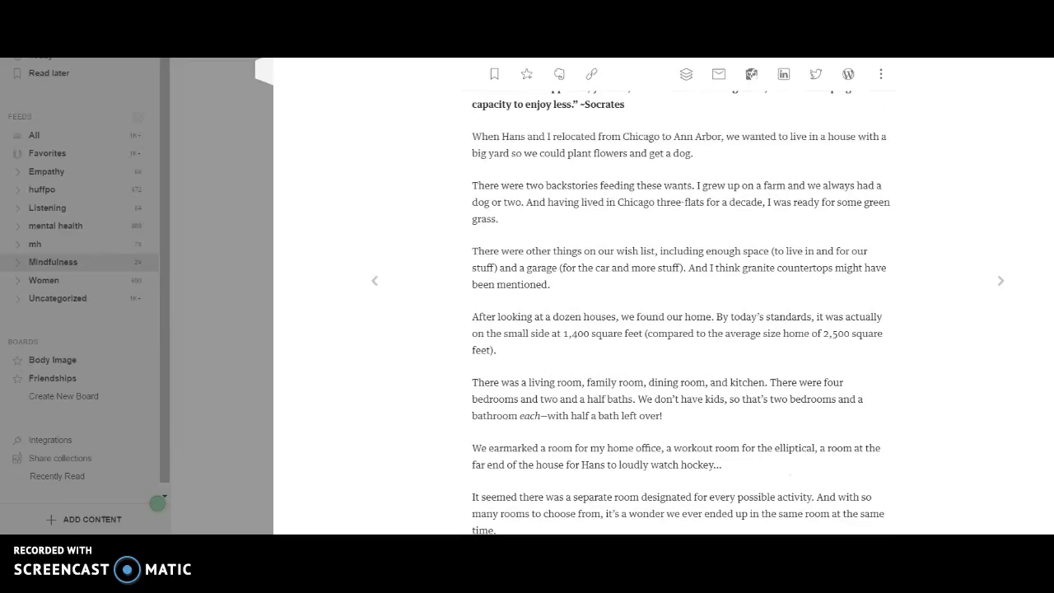
pyautogui.scroll(-3, 679, 308)
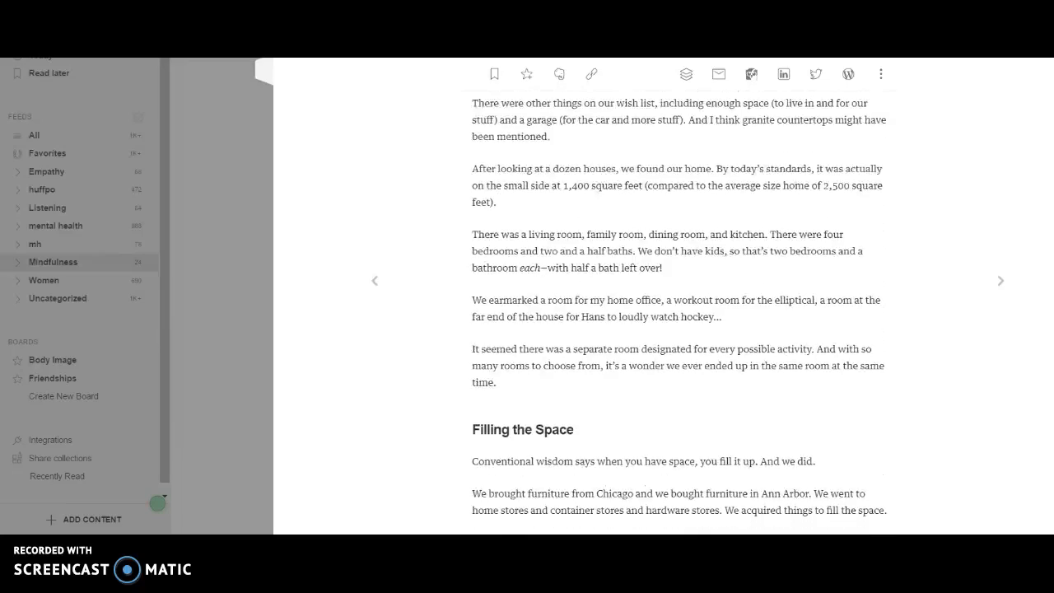
pyautogui.scroll(-2, 679, 308)
pyautogui.scroll(8, 679, 307)
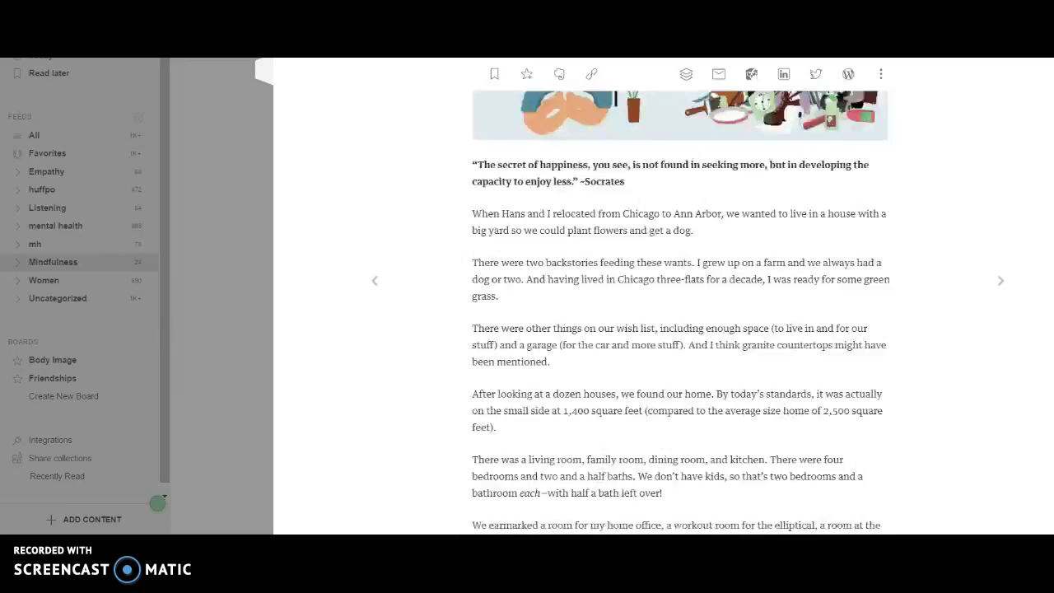
pyautogui.scroll(3, 679, 308)
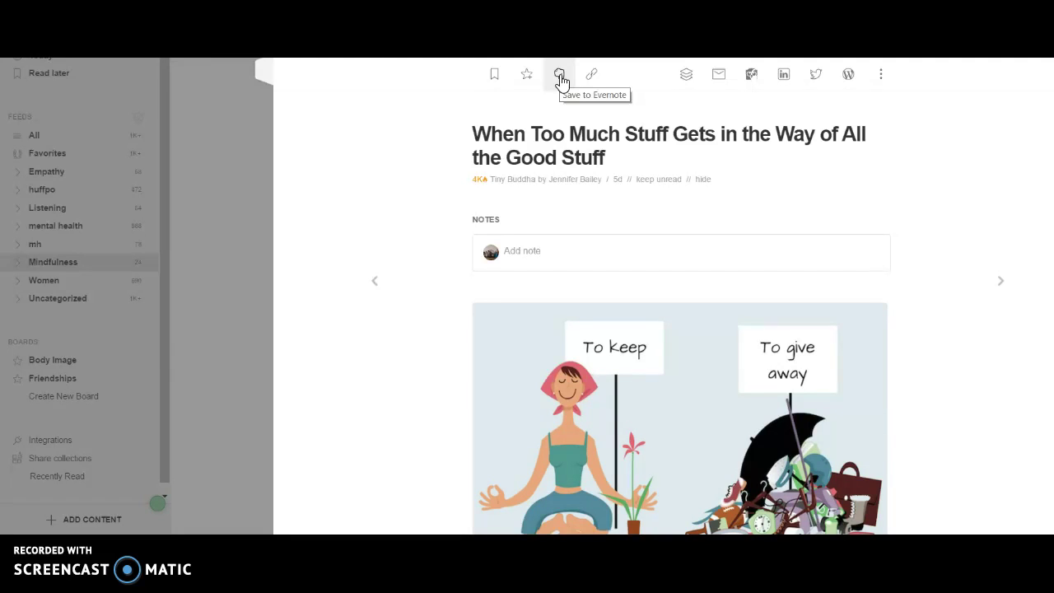
# - Start a Twitter-only Buffer post for the article with the meditation cartoon attached
pyautogui.click(690, 84)
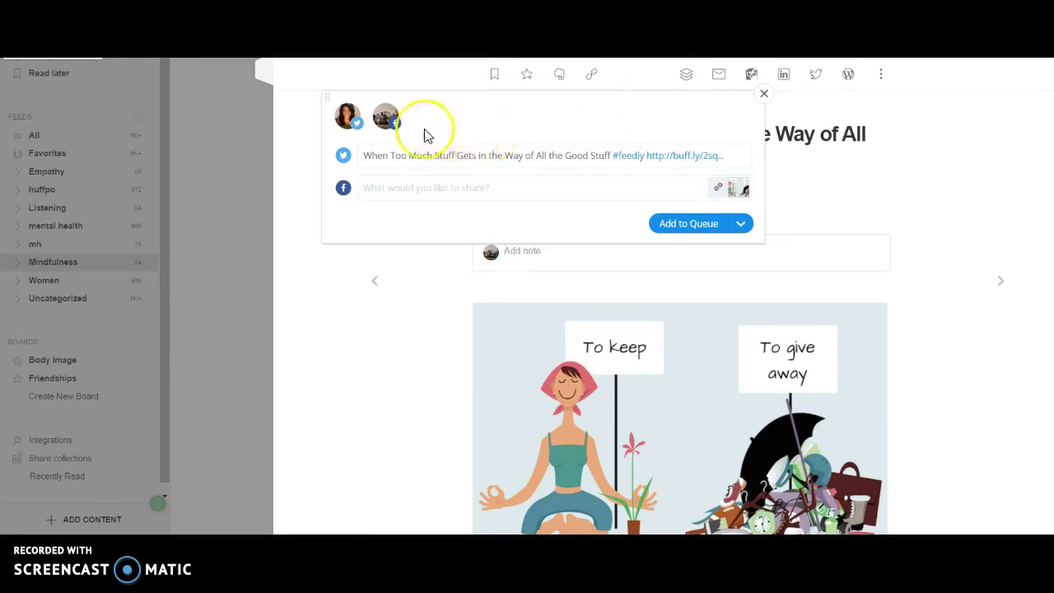
pyautogui.click(386, 125)
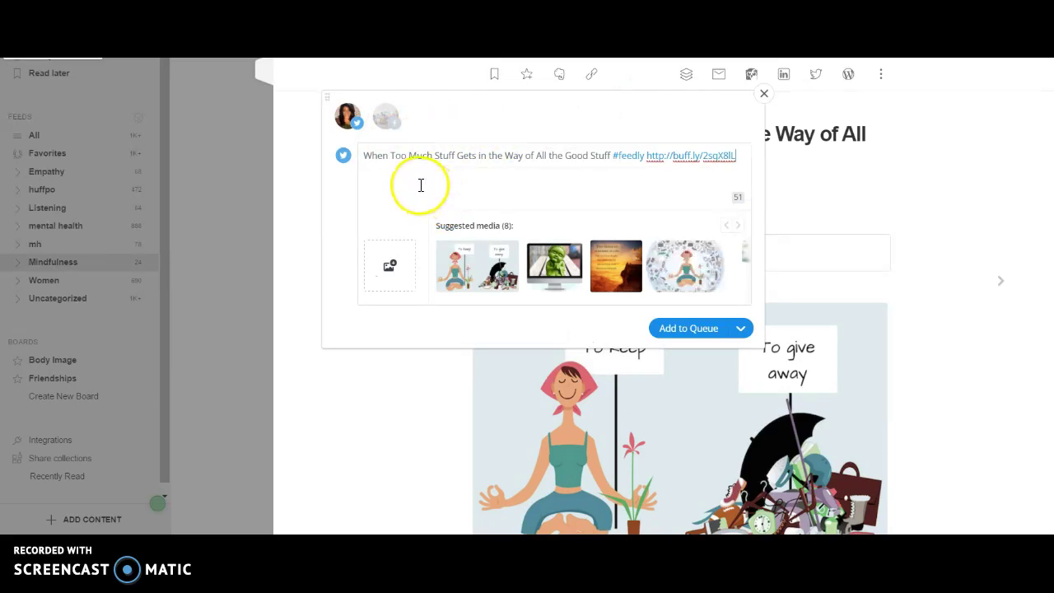
pyautogui.click(465, 265)
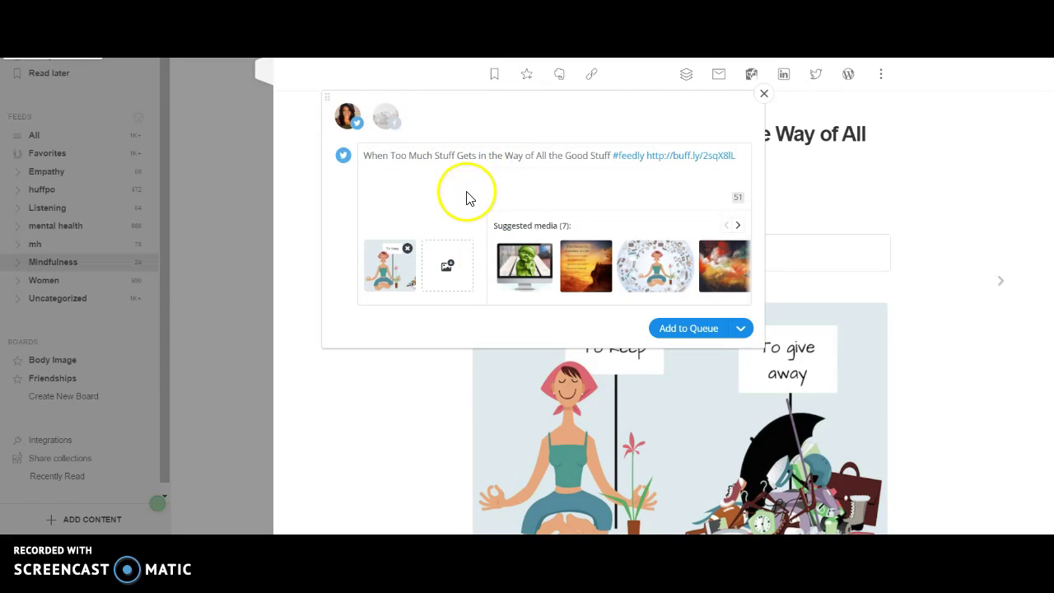
# - Insert #synergytip and #declutter before #feedly and add the tweet to the queue
pyautogui.click(611, 155)
pyautogui.write('# ')
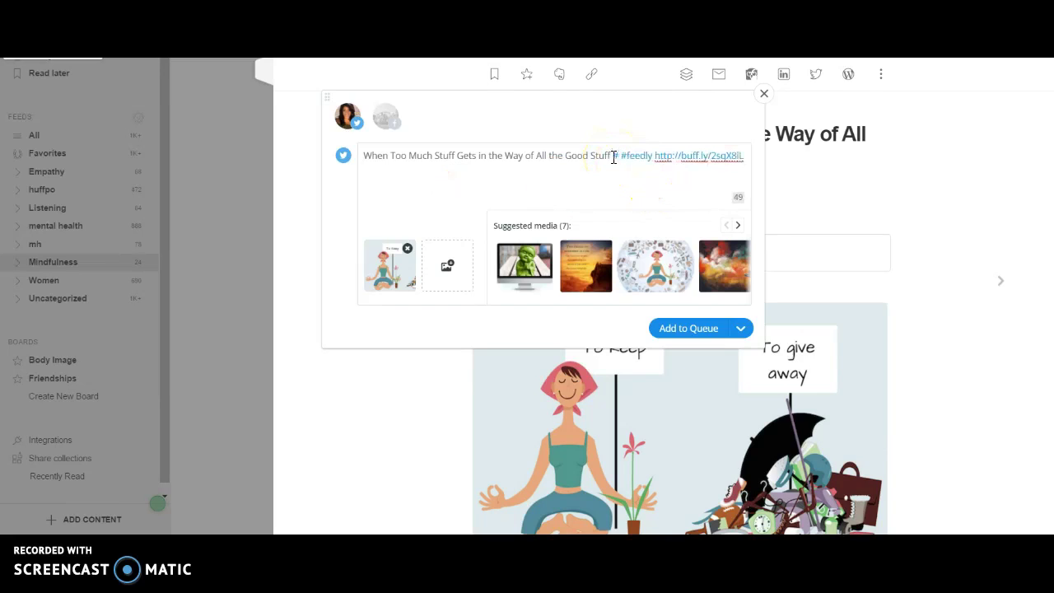
pyautogui.write('synerg')
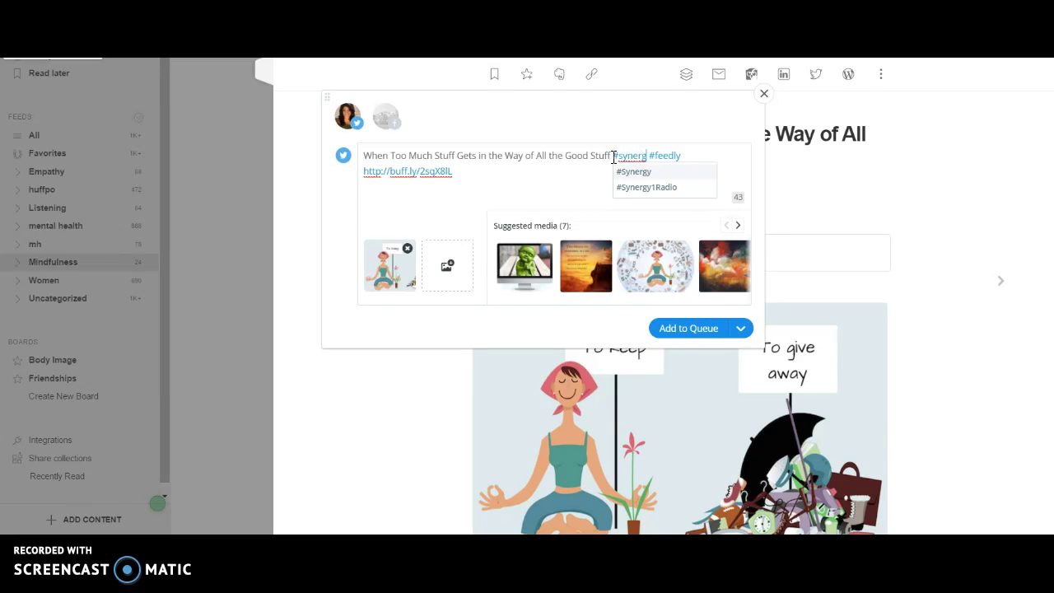
pyautogui.write('ytip#')
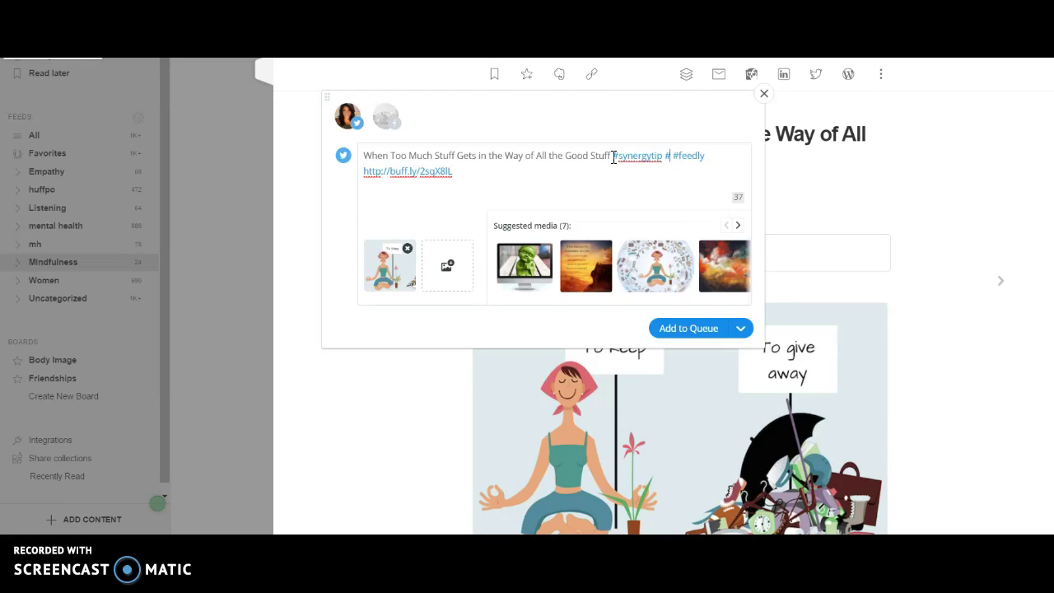
pyautogui.write('toomuchstuff')
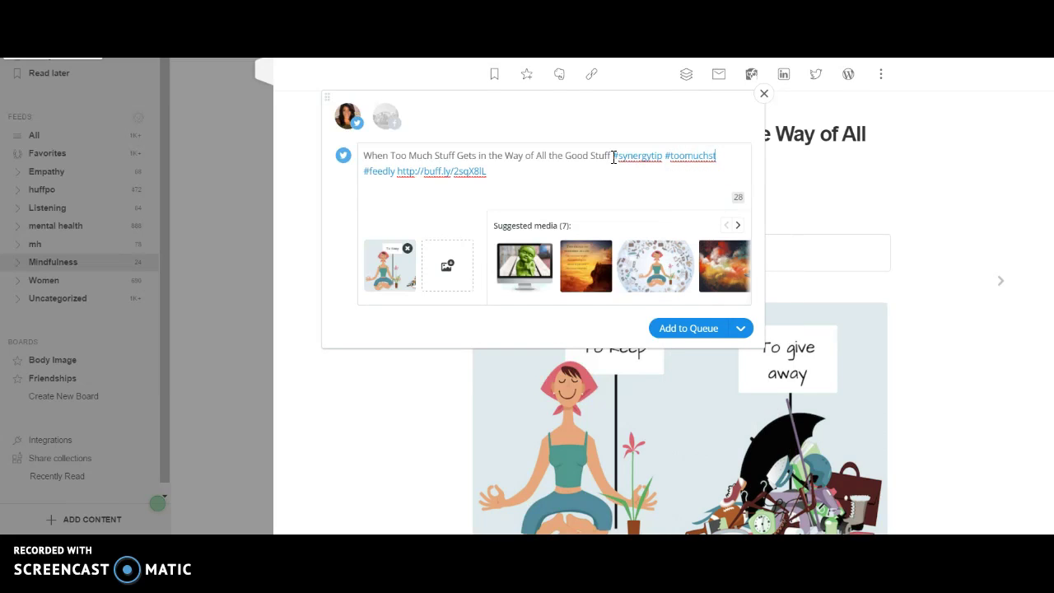
pyautogui.click(671, 156)
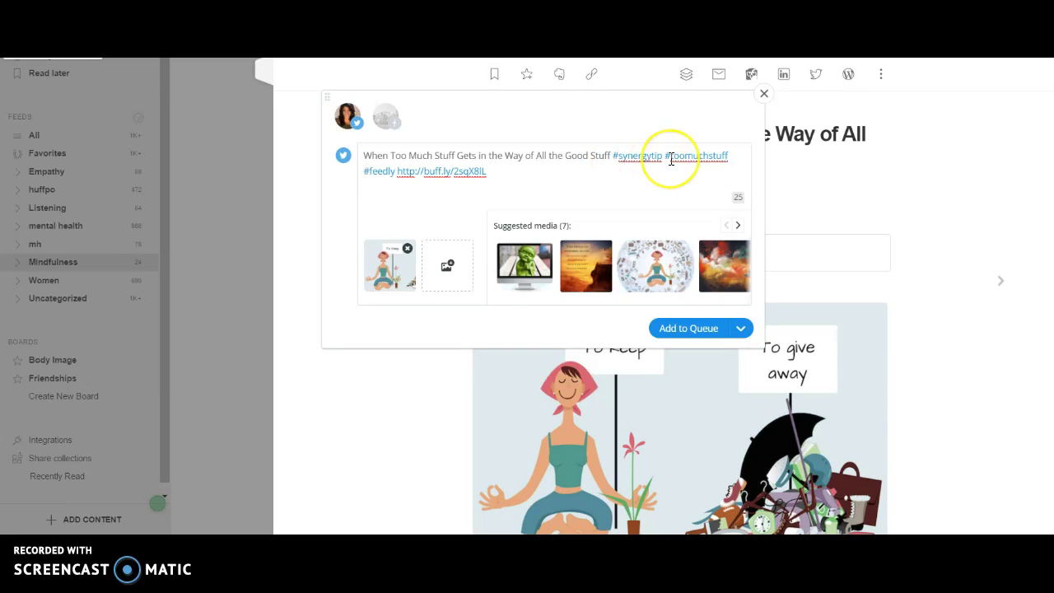
pyautogui.press('Delete')
pyautogui.press('Delete')
pyautogui.press('Delete')
pyautogui.press('Delete')
pyautogui.press('Delete')
pyautogui.press('Delete')
pyautogui.press('Delete')
pyautogui.press('Delete')
pyautogui.press('Delete')
pyautogui.press('Delete')
pyautogui.press('Delete')
pyautogui.press('BackSpace')
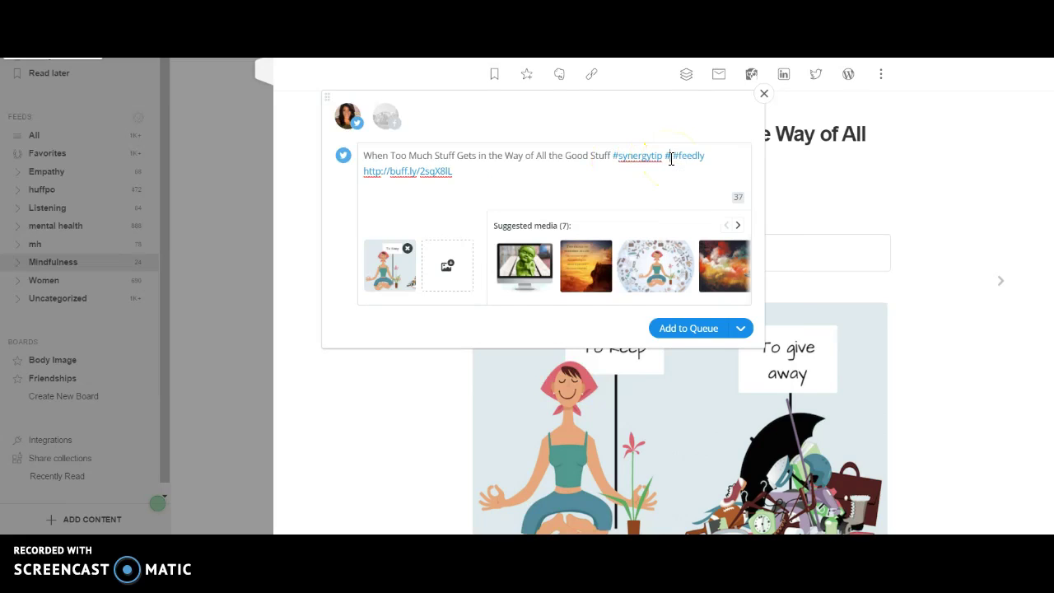
pyautogui.write('declutter')
pyautogui.click(696, 209)
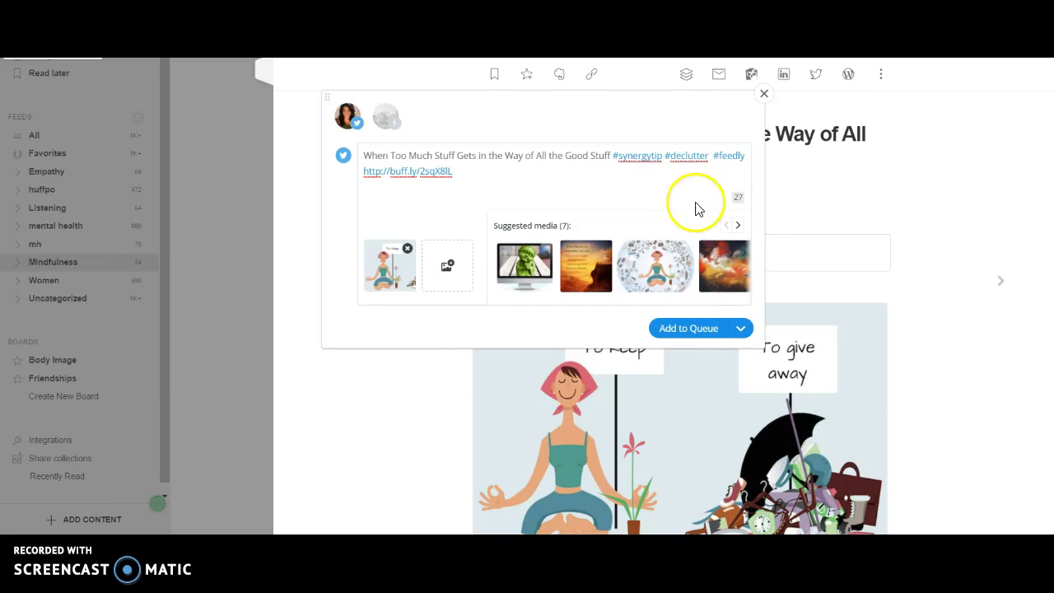
pyautogui.click(713, 334)
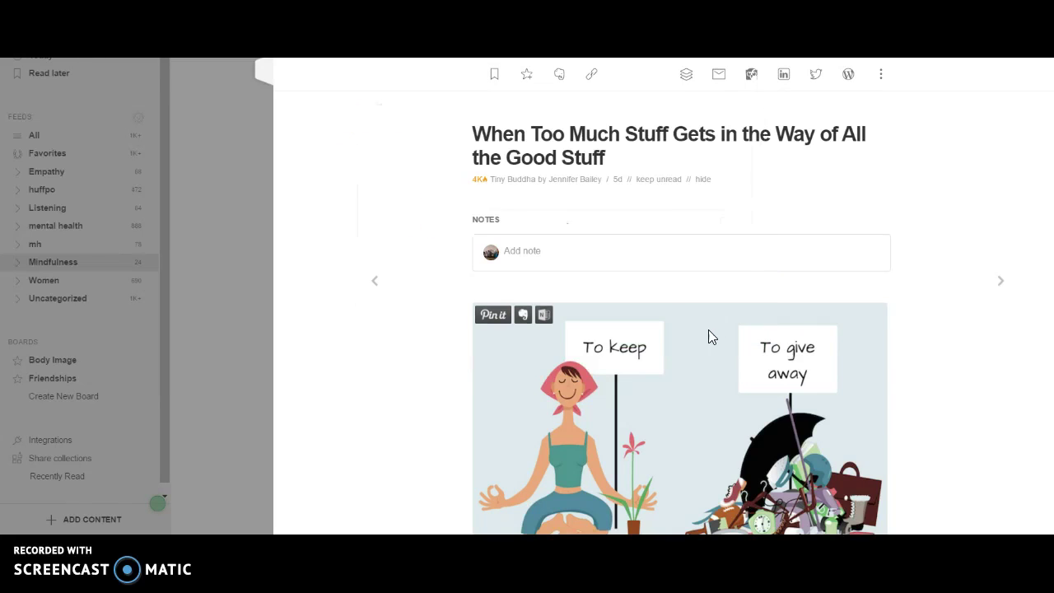
# - Return to the Tiny Buddha list and open the 'You Will Get Through This' article
pyautogui.click(301, 99)
pyautogui.click(859, 379)
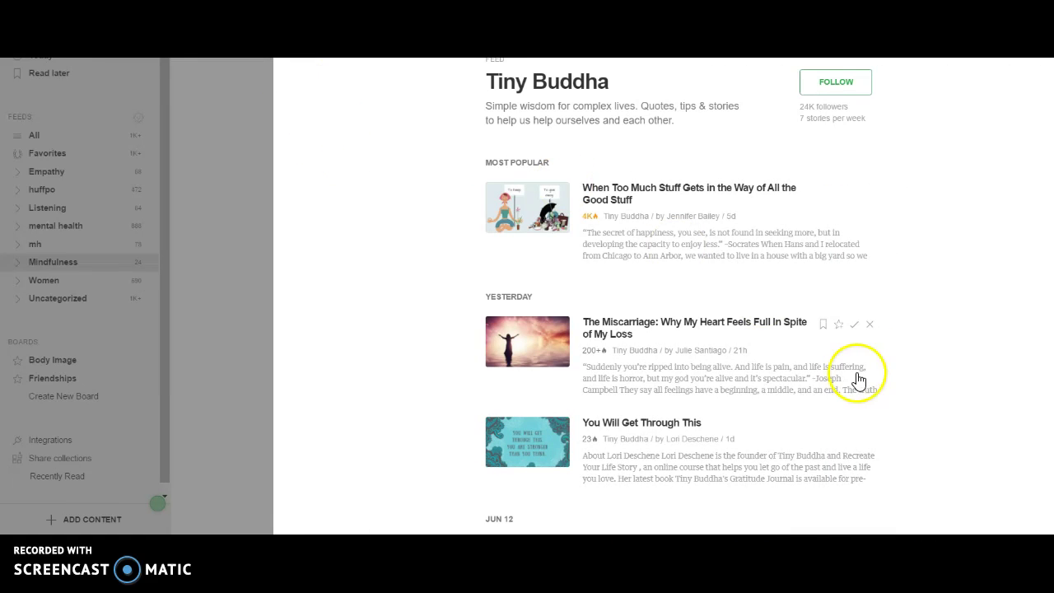
pyautogui.scroll(-3, 823, 354)
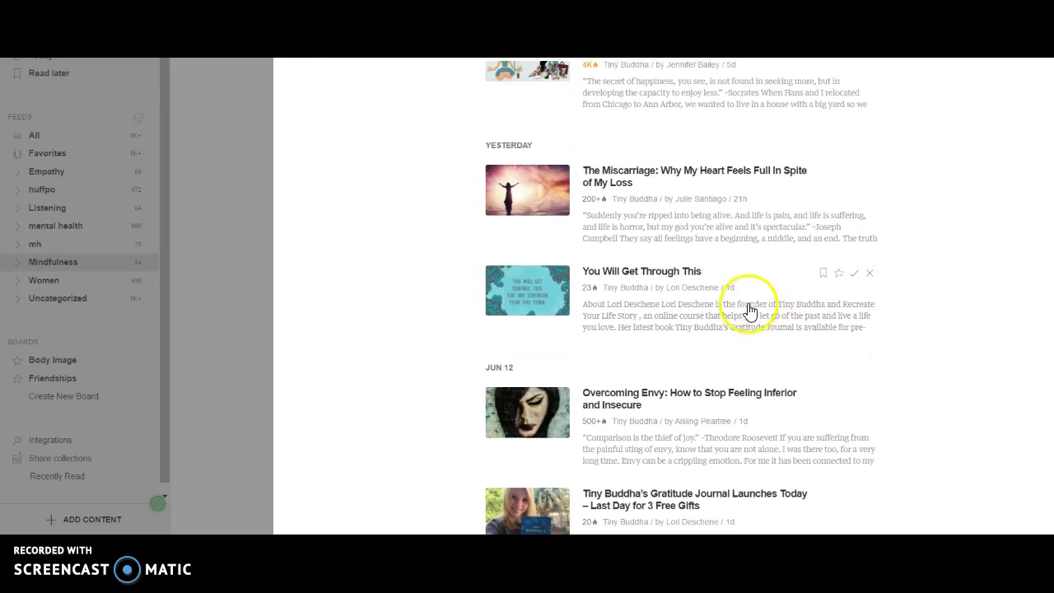
pyautogui.click(751, 284)
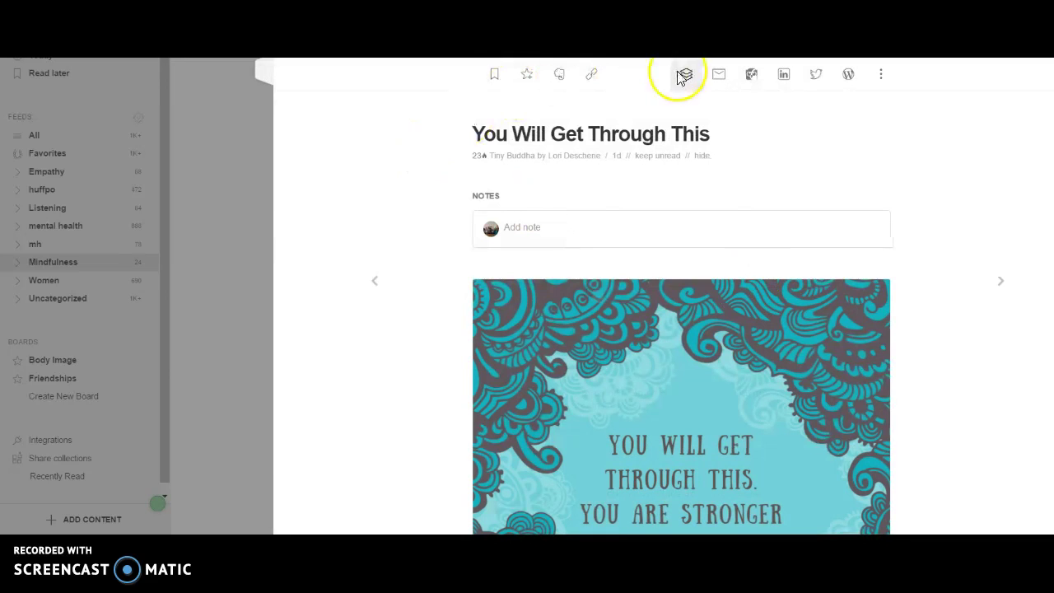
# - Start a Twitter-only Buffer post for it with the green bust image attached
pyautogui.click(678, 77)
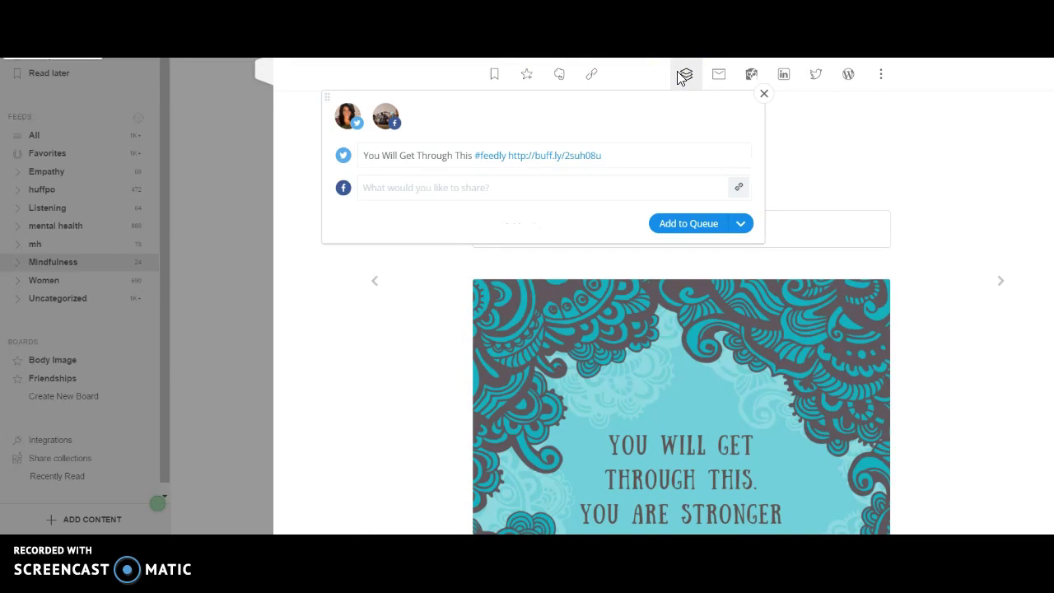
pyautogui.click(571, 154)
pyautogui.click(385, 113)
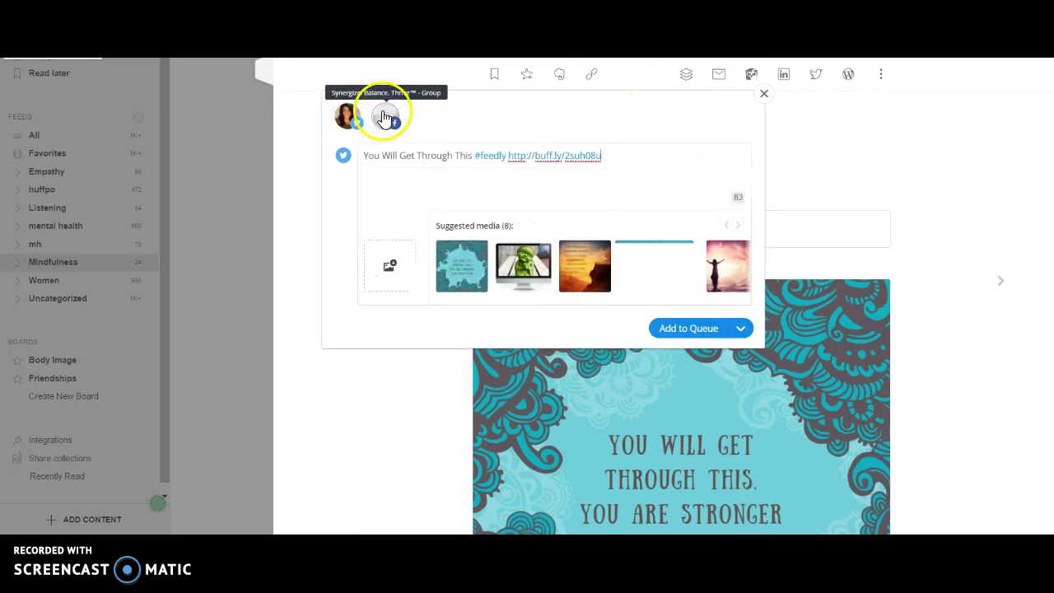
pyautogui.click(510, 268)
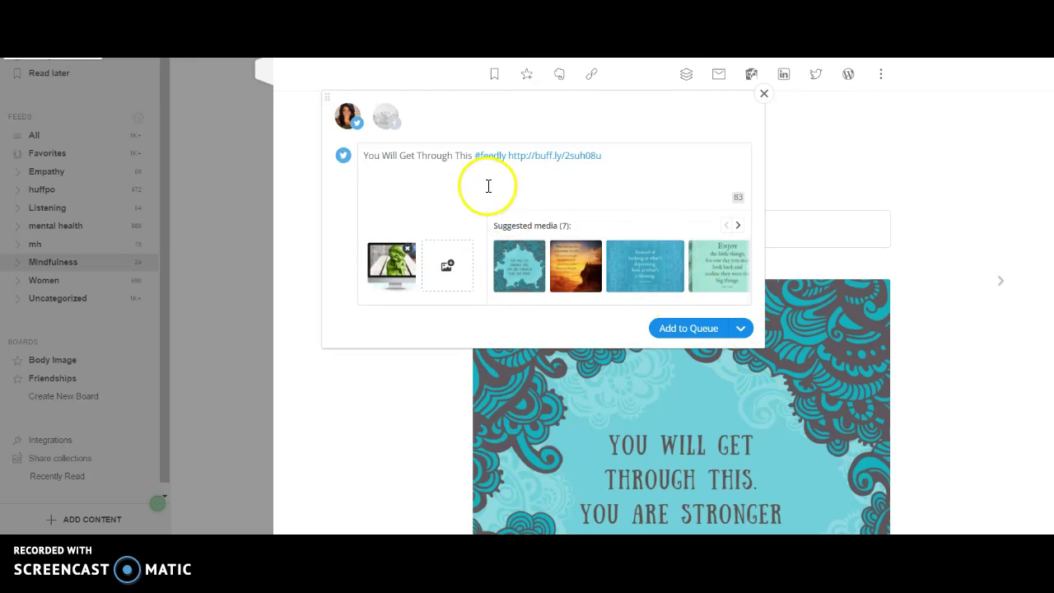
# - Replace #feedly with #synergytip #ThursdayThoughts, queue the tweet, and close the article
pyautogui.moveTo(505, 158); pyautogui.dragTo(484, 161)
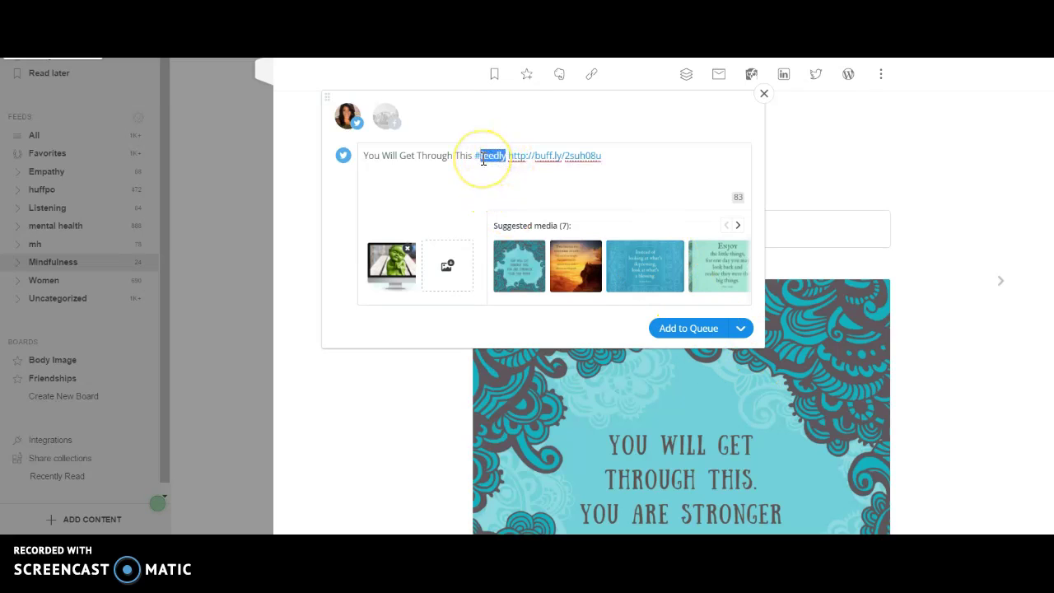
pyautogui.write('synergy')
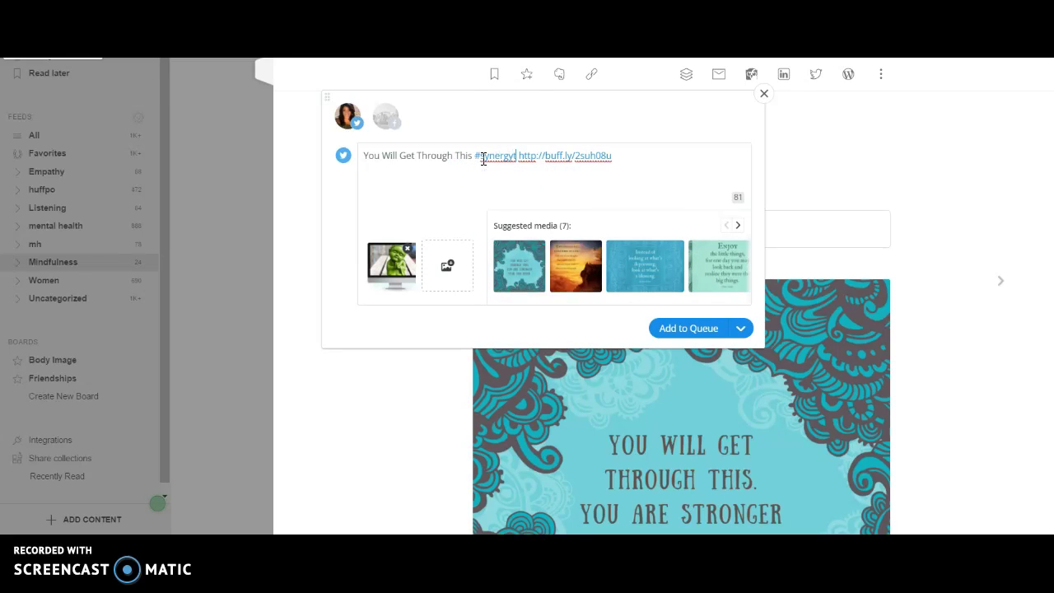
pyautogui.write('tip #moti')
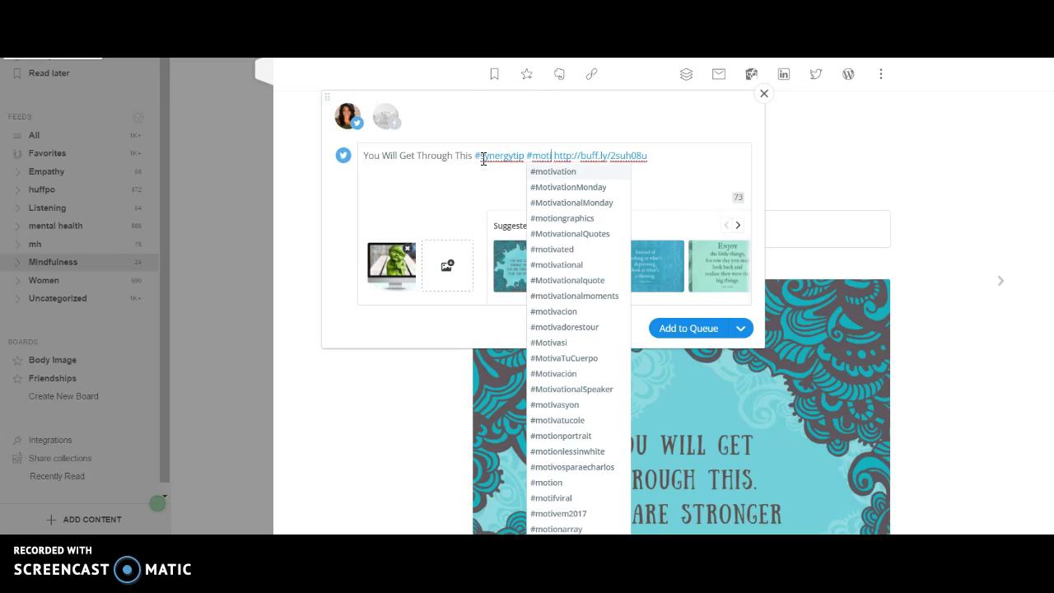
pyautogui.write('val')
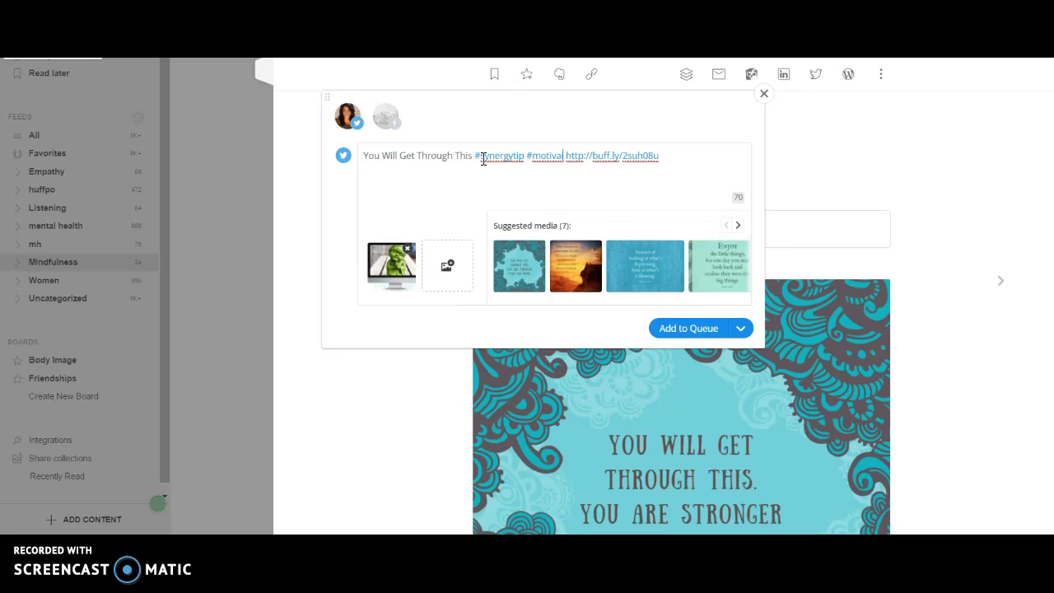
pyautogui.press('BackSpace')
pyautogui.write('tion')
pyautogui.press('BackSpace')
pyautogui.press('BackSpace')
pyautogui.press('BackSpace')
pyautogui.press('BackSpace')
pyautogui.press('BackSpace')
pyautogui.press('BackSpace')
pyautogui.press('BackSpace')
pyautogui.press('BackSpace')
pyautogui.press('BackSpace')
pyautogui.press('BackSpace')
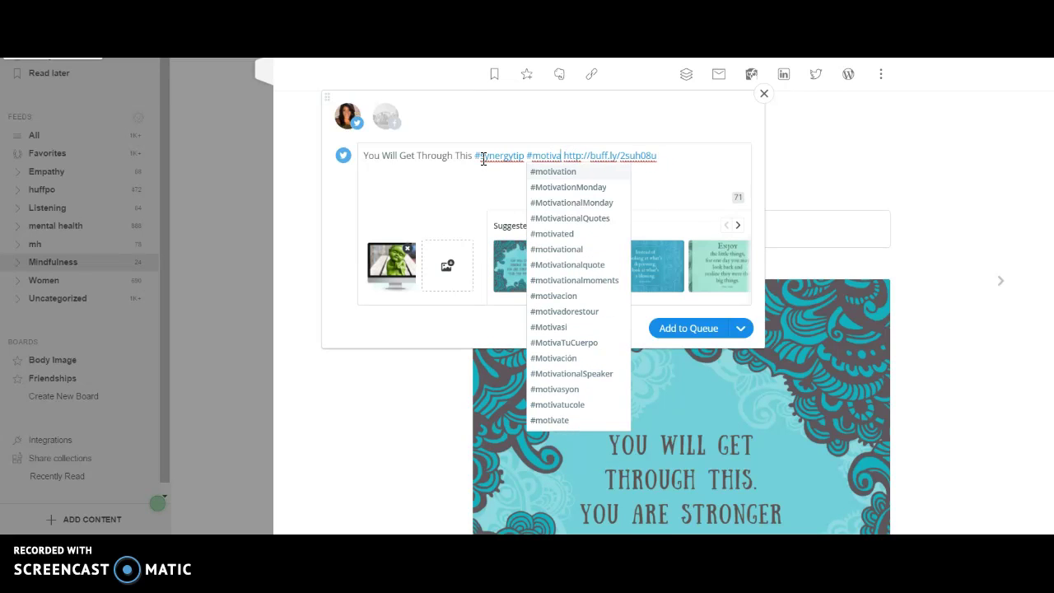
pyautogui.write('th')
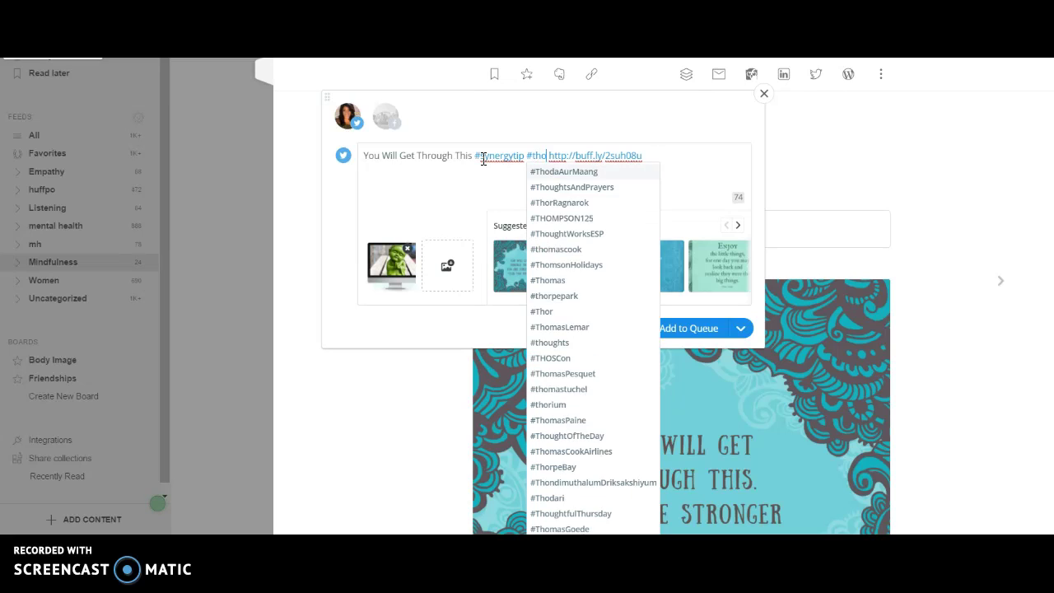
pyautogui.write('ursday')
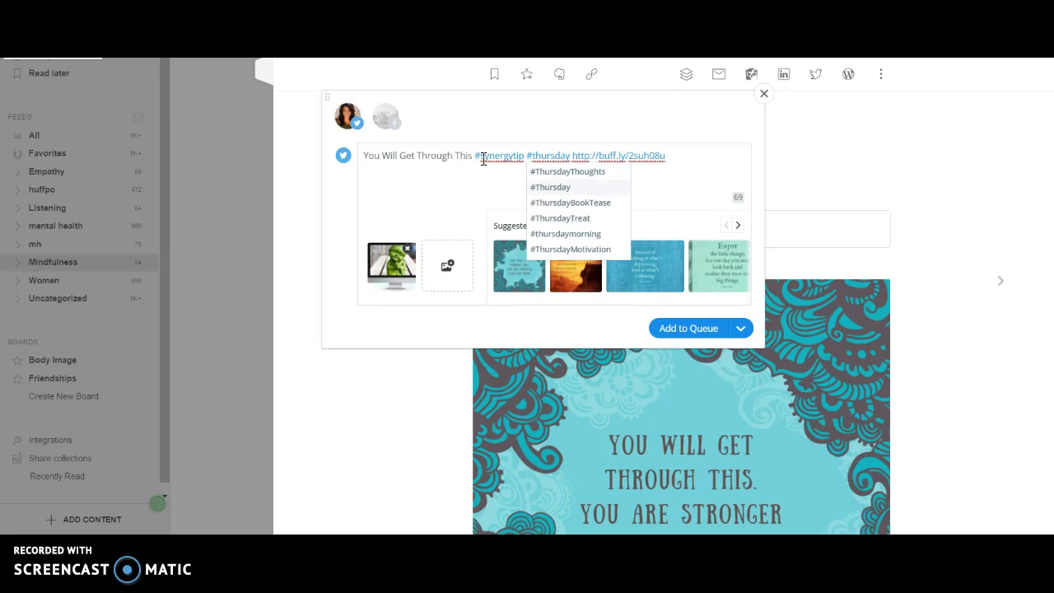
pyautogui.press('Up')
pyautogui.press('Return')
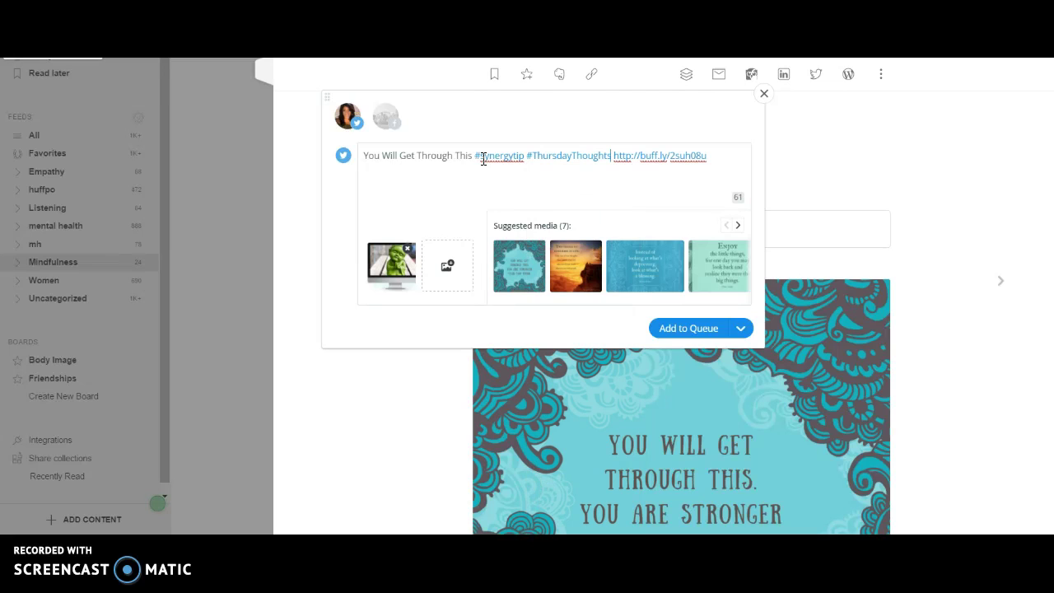
pyautogui.click(718, 329)
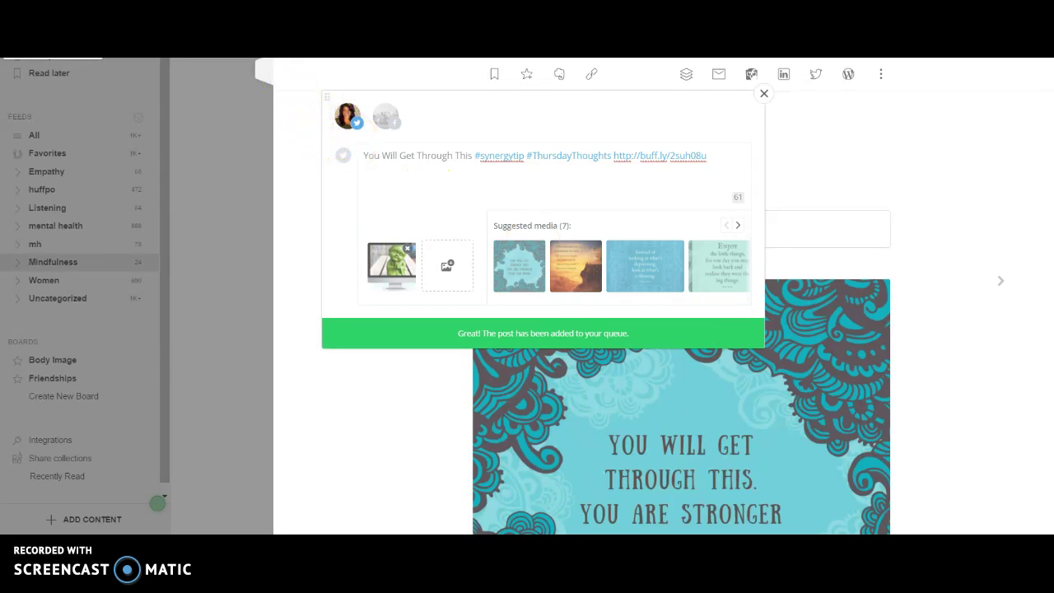
pyautogui.click(337, 160)
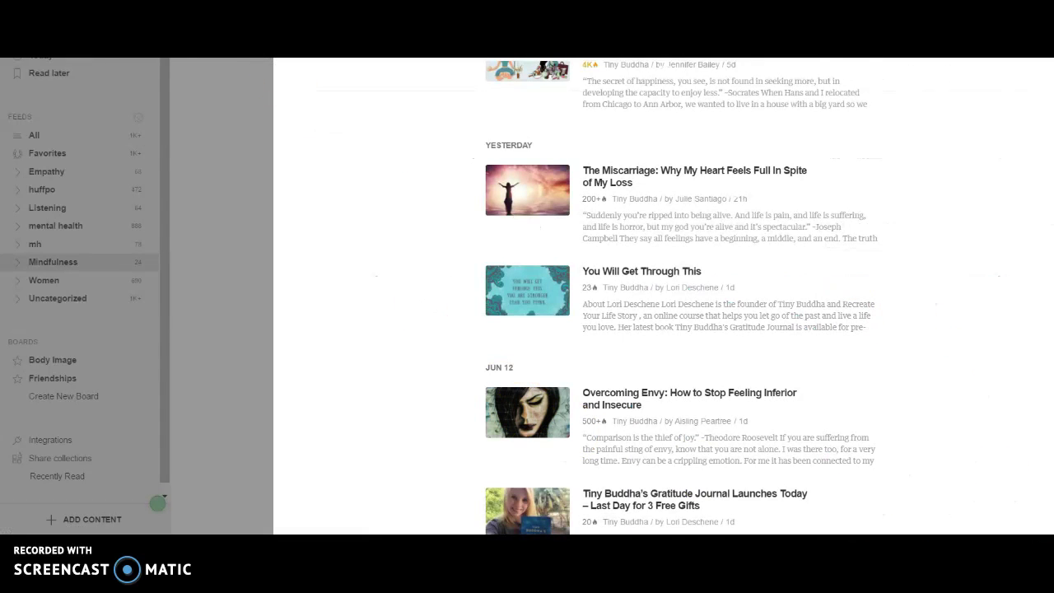
# - Close the Tiny Buddha source view and scroll Mindfulness down to the May 18 Courage article
pyautogui.scroll(2, 959, 390)
pyautogui.click(260, 77)
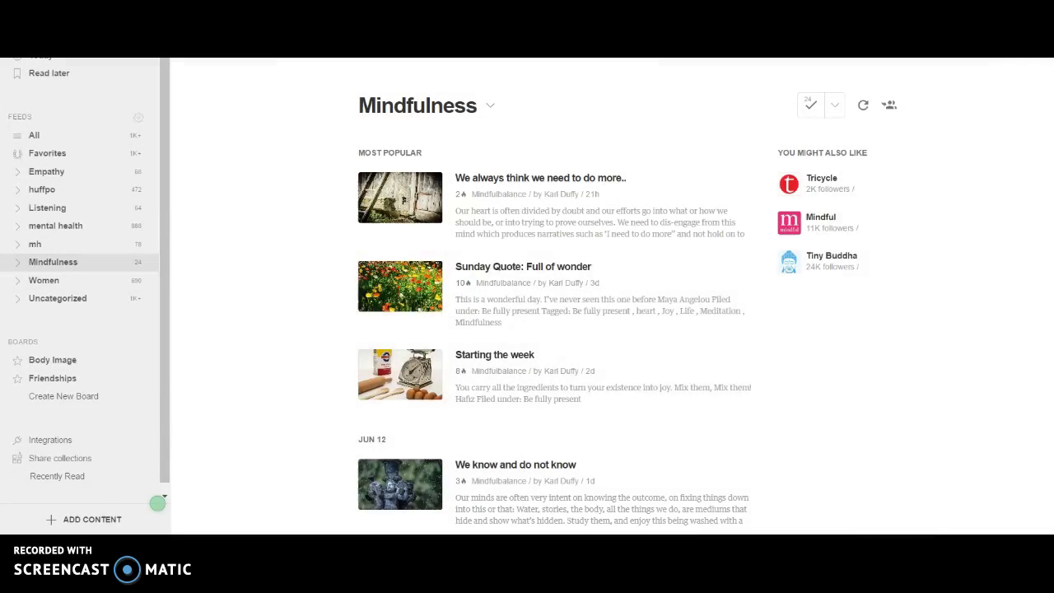
pyautogui.scroll(-5, 991, 304)
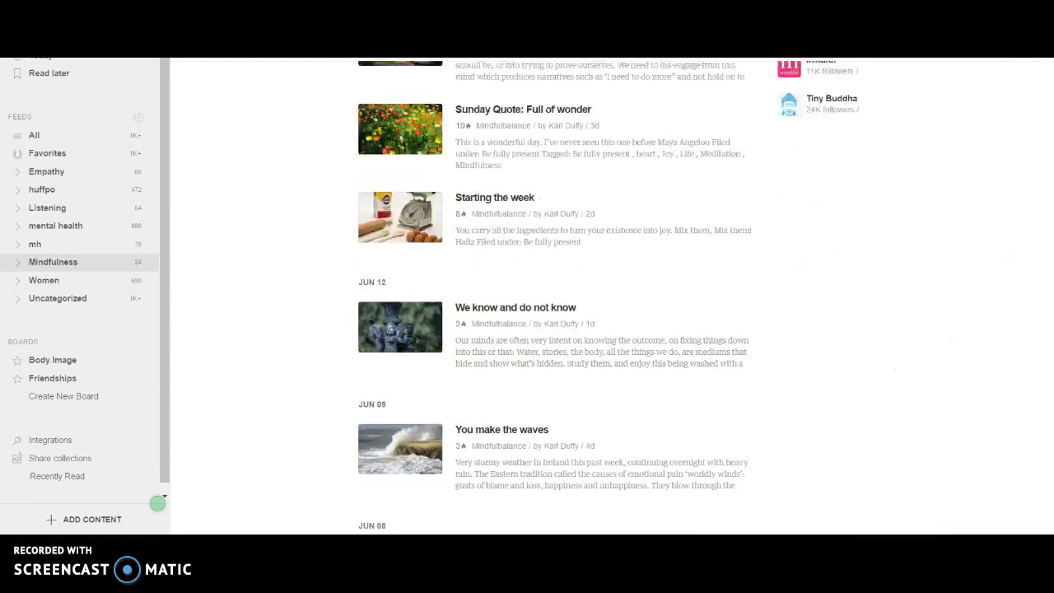
pyautogui.scroll(5, 609, 297)
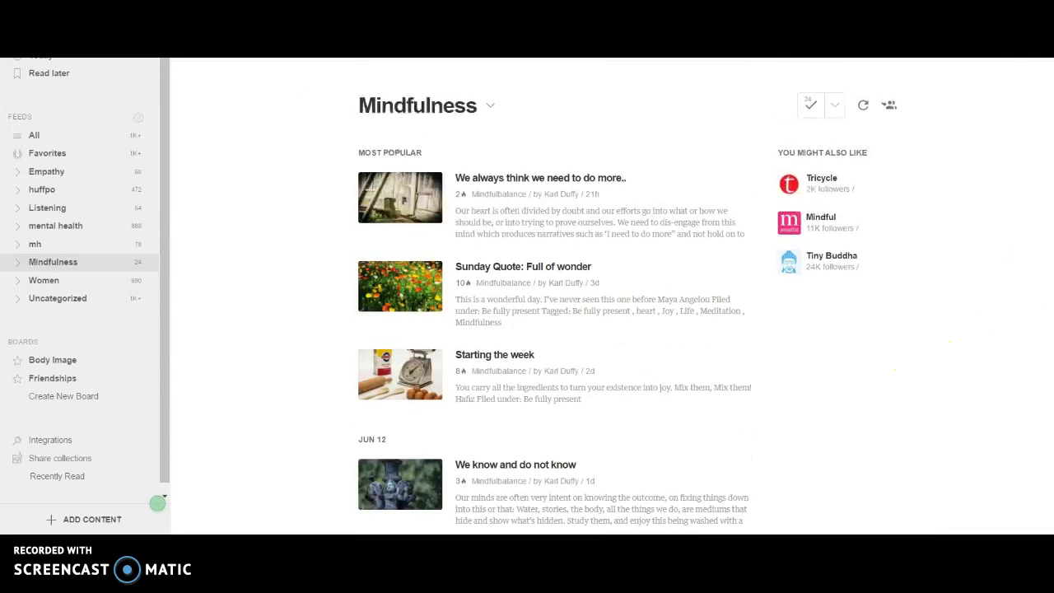
pyautogui.scroll(-8, 553, 301)
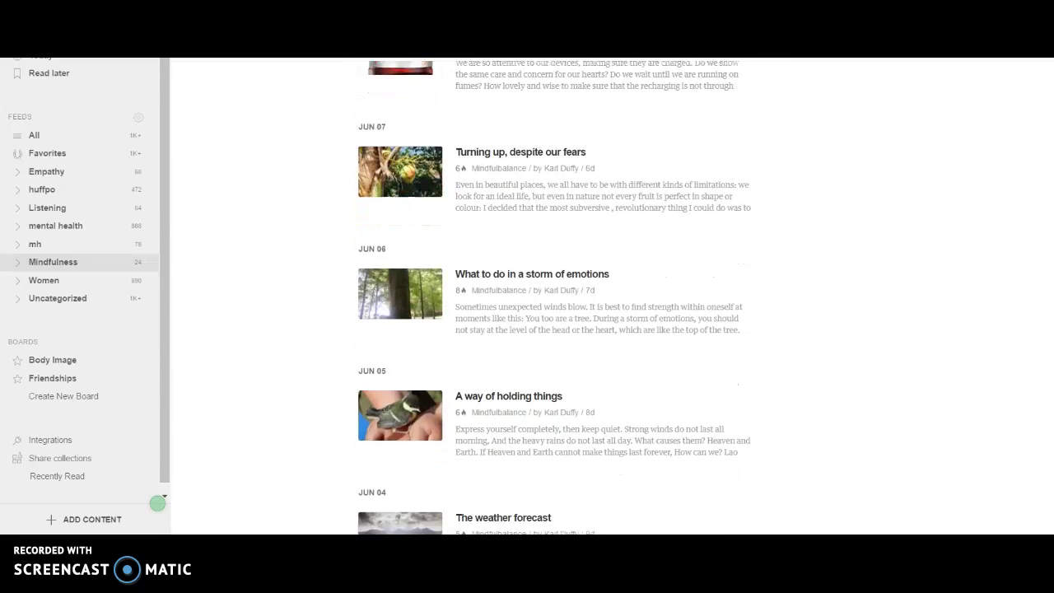
pyautogui.scroll(-9, 553, 297)
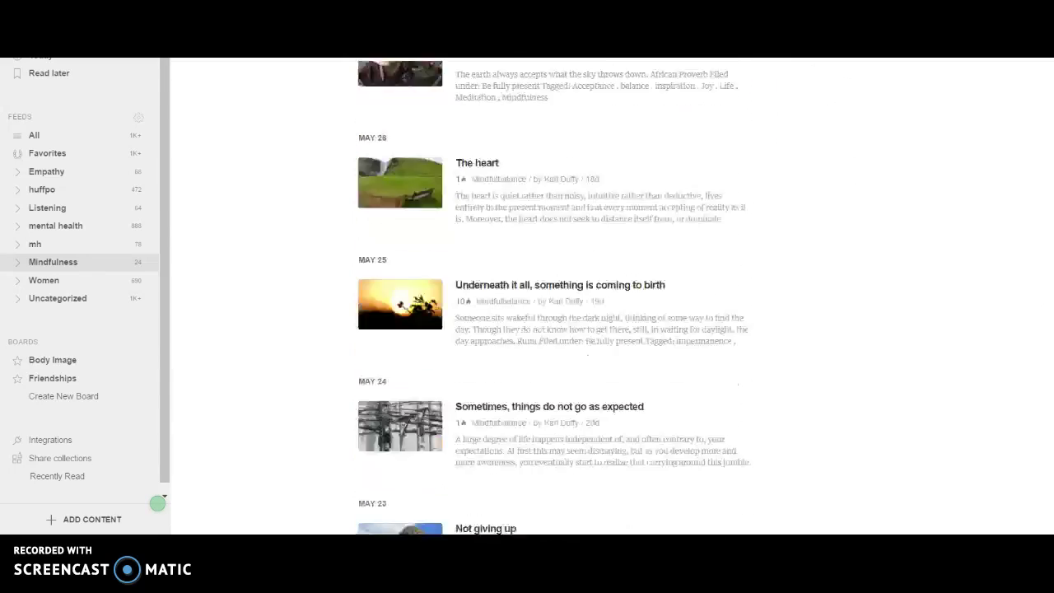
pyautogui.scroll(-8, 553, 296)
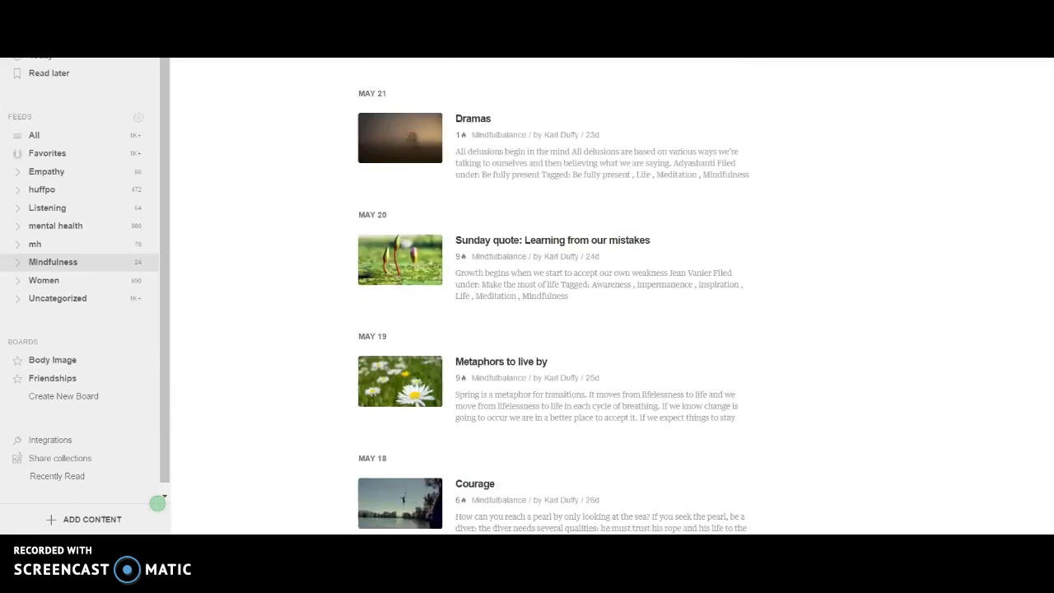
pyautogui.scroll(-1, 501, 370)
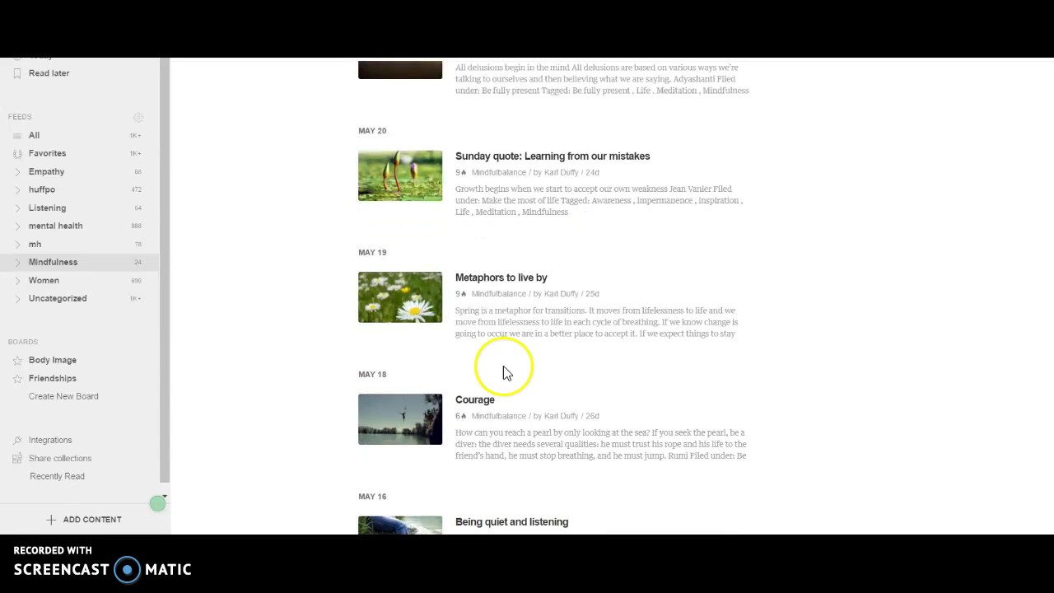
# - Open the Courage article and start a Twitter-only Buffer post for it
pyautogui.click(476, 419)
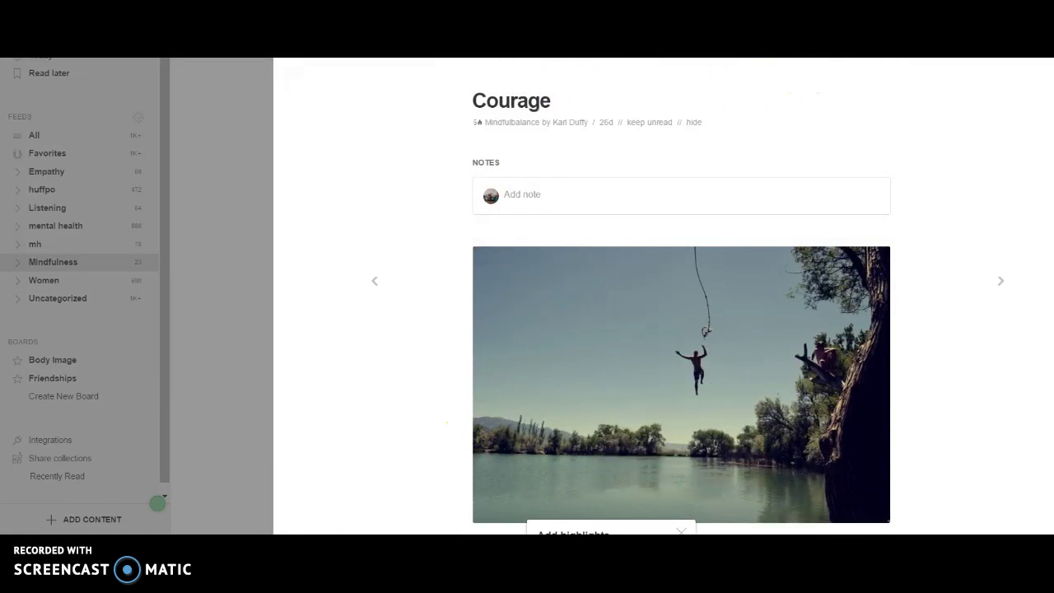
pyautogui.click(701, 63)
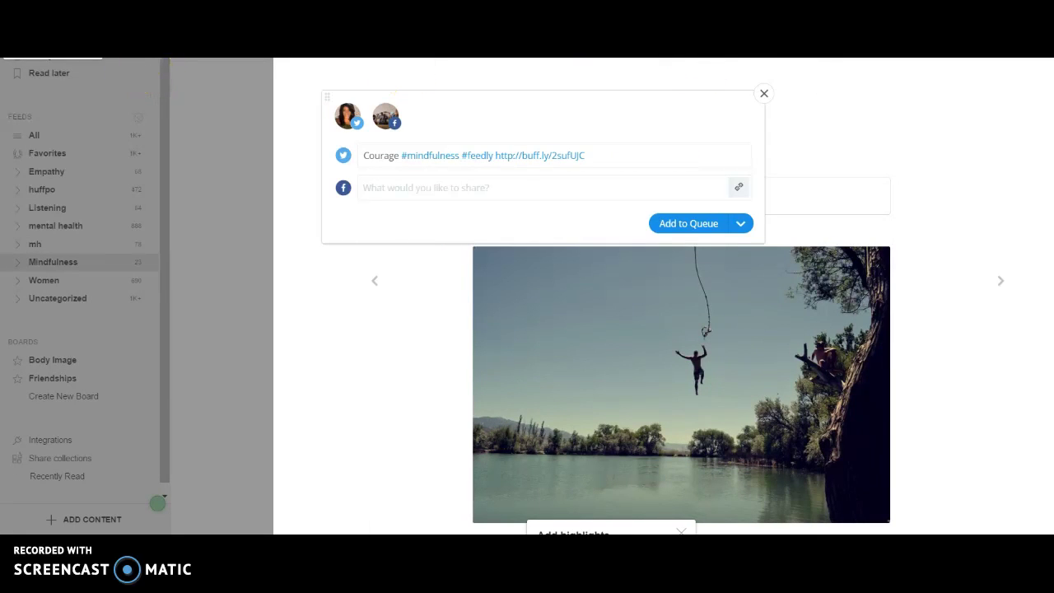
pyautogui.scroll(1, 502, 297)
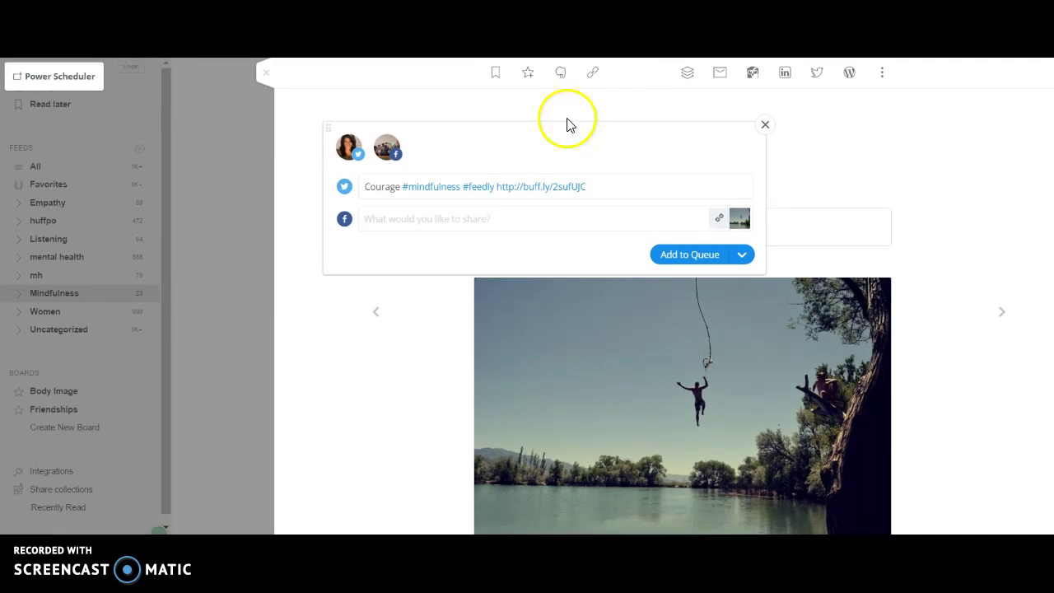
pyautogui.click(763, 124)
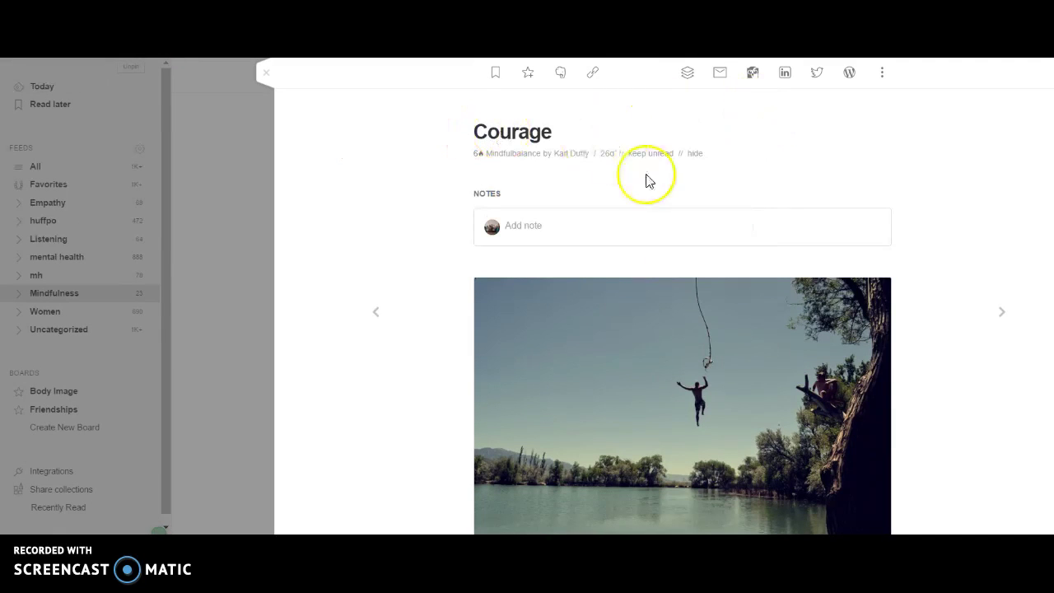
pyautogui.click(687, 72)
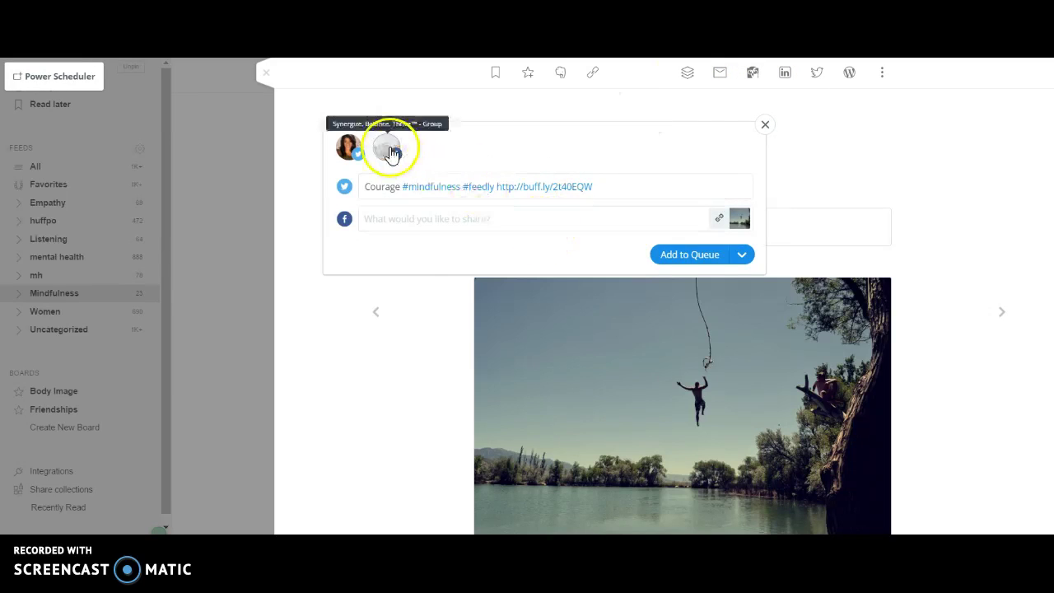
pyautogui.click(392, 153)
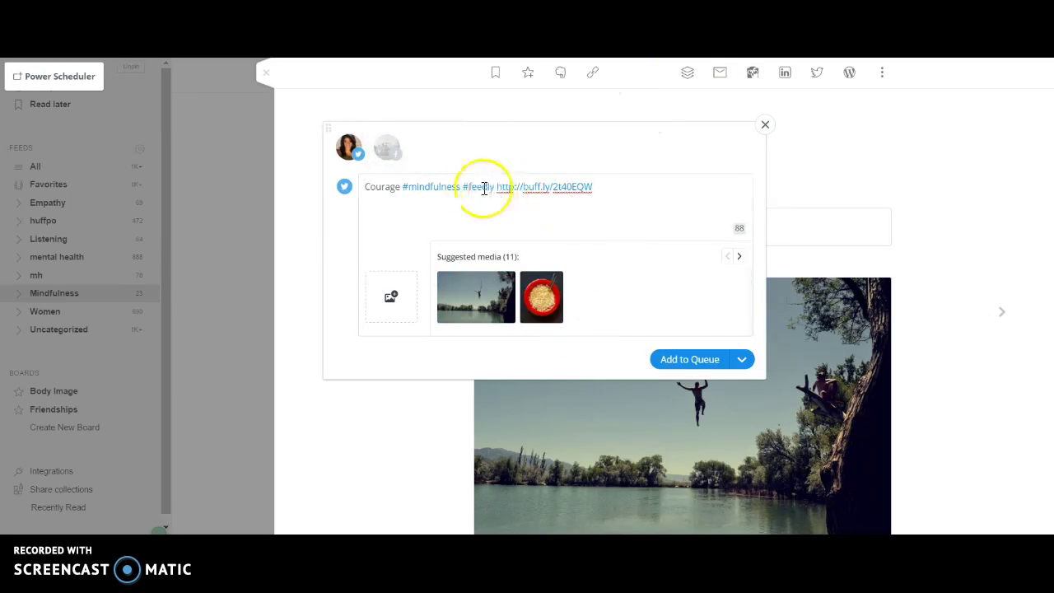
# - Reword the tweet to 'Got Courage? #synergytip #Synergy', queue it, and close the dialog
pyautogui.click(367, 183)
pyautogui.write('Got')
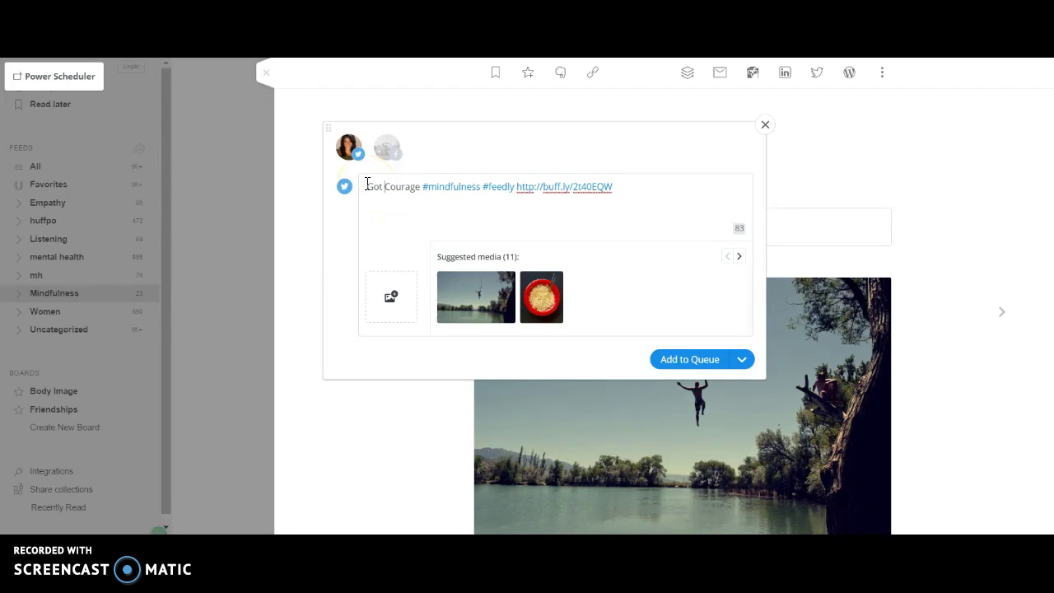
pyautogui.click(381, 185)
pyautogui.click(421, 186)
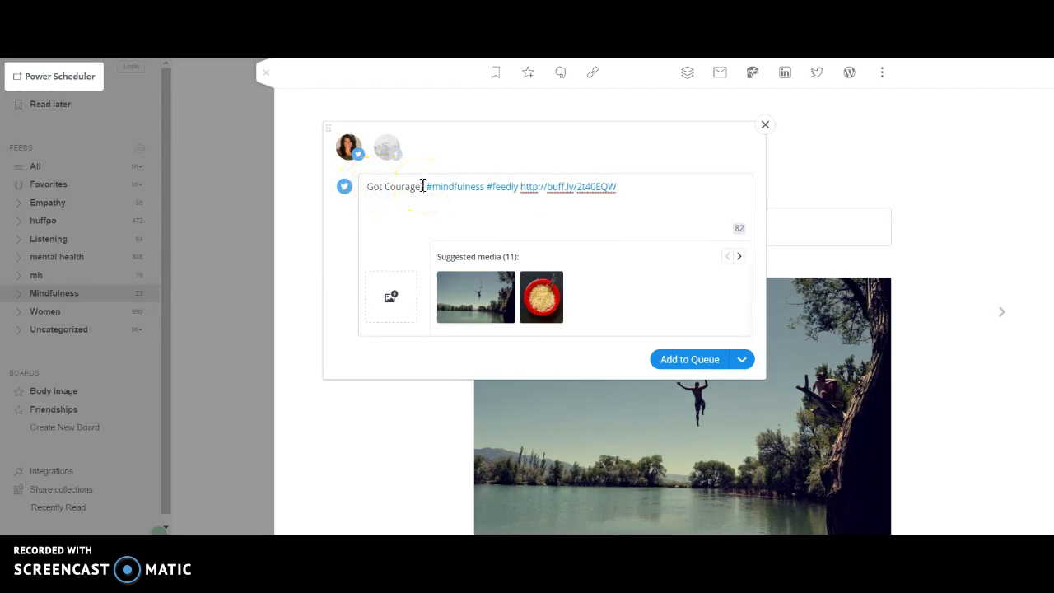
pyautogui.write('? ')
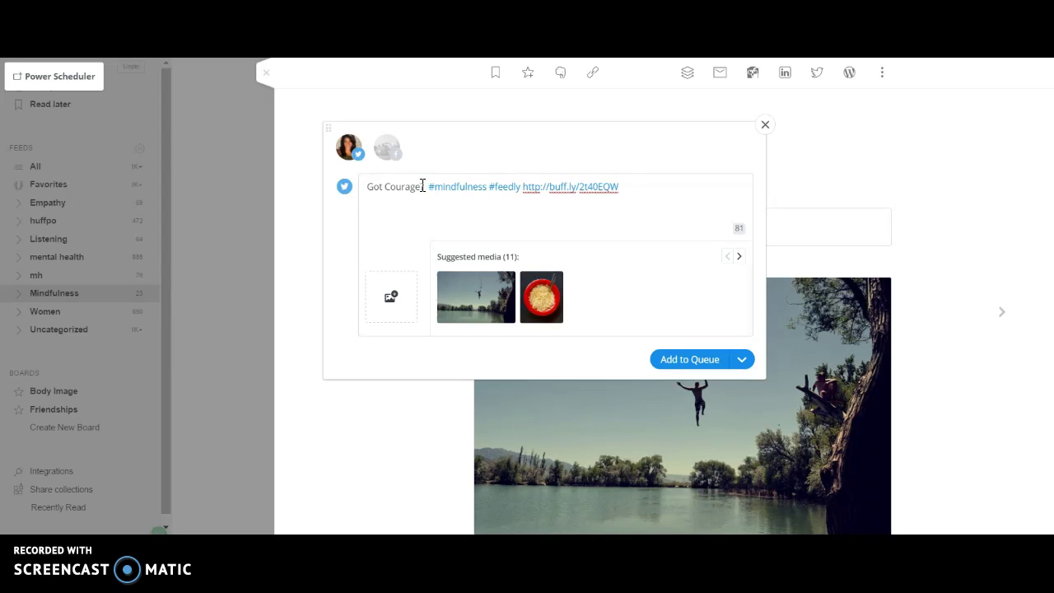
pyautogui.write('#synergytip')
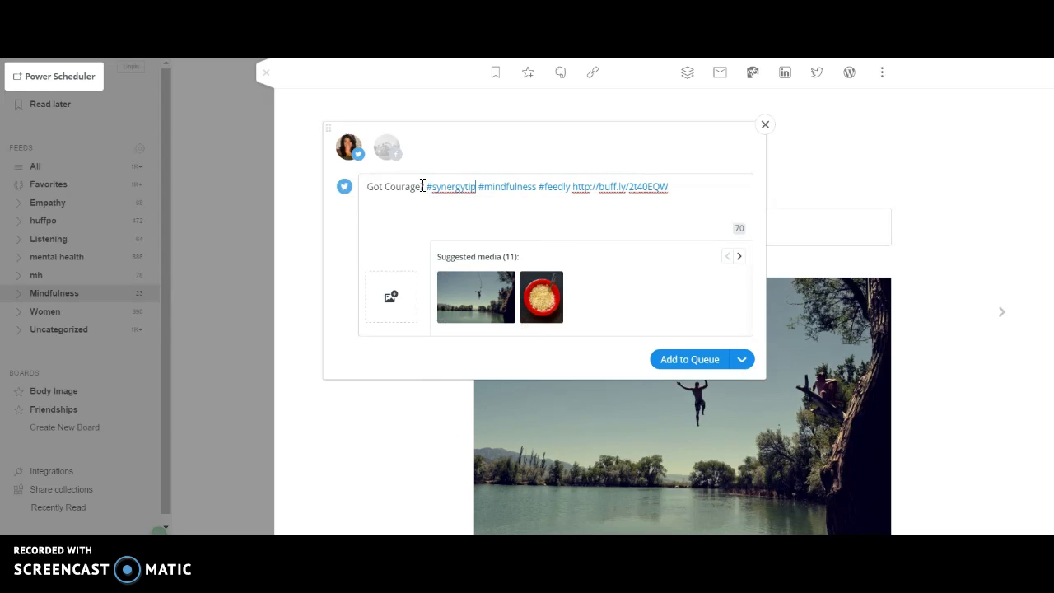
pyautogui.write(' #synergy')
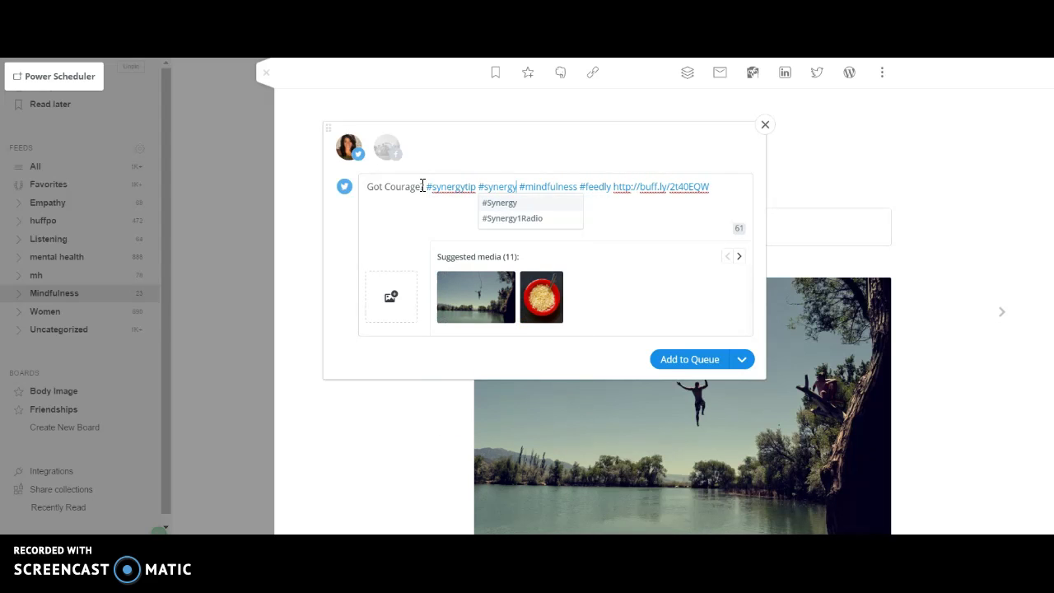
pyautogui.press('Return')
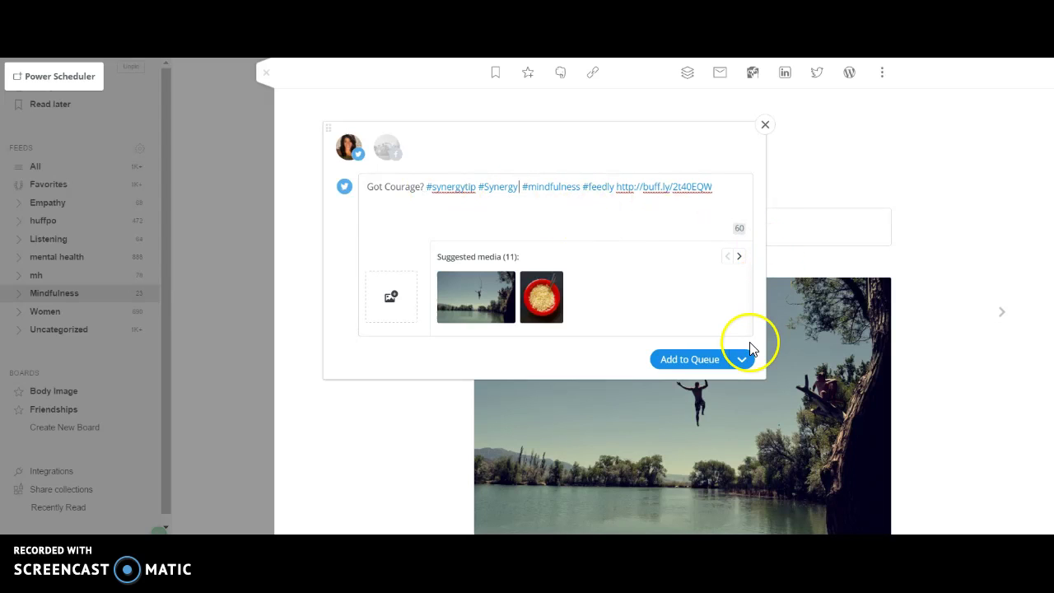
pyautogui.click(701, 360)
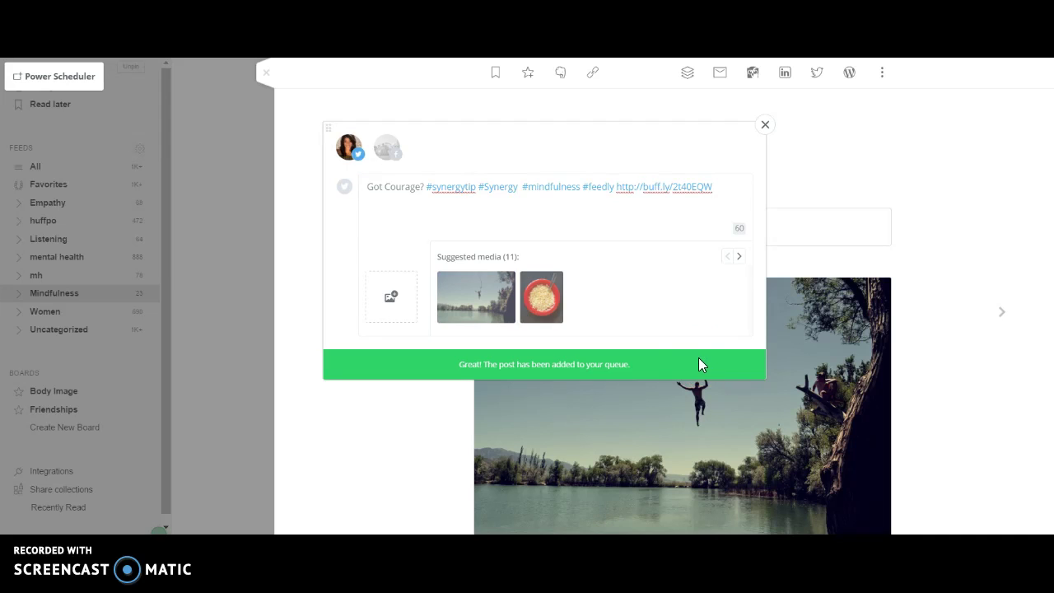
pyautogui.click(765, 125)
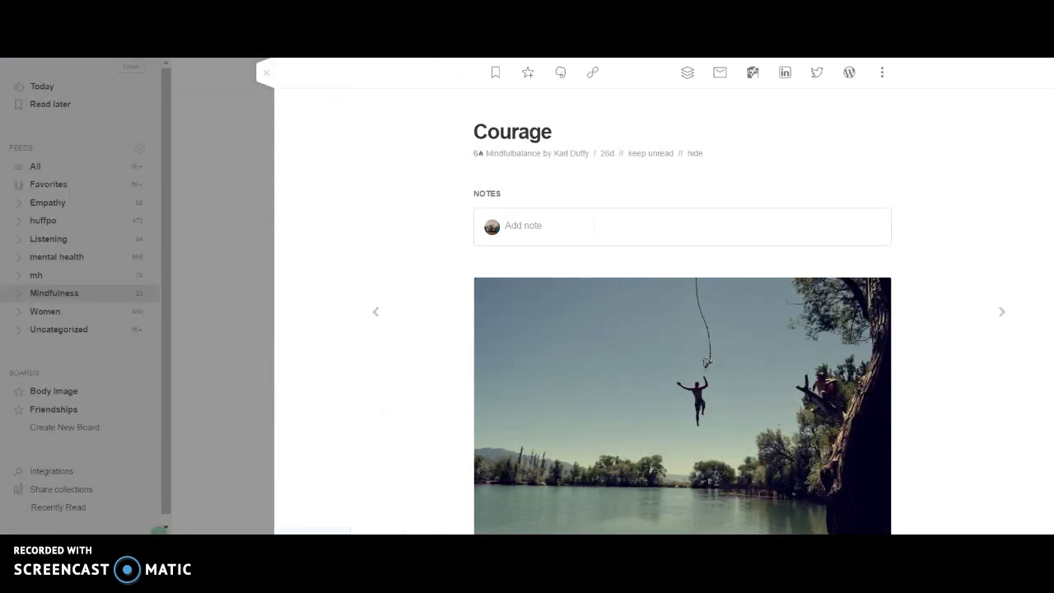
# - Open the 'Being quiet and listening' article and start a Twitter-only Buffer post for it
pyautogui.click(269, 74)
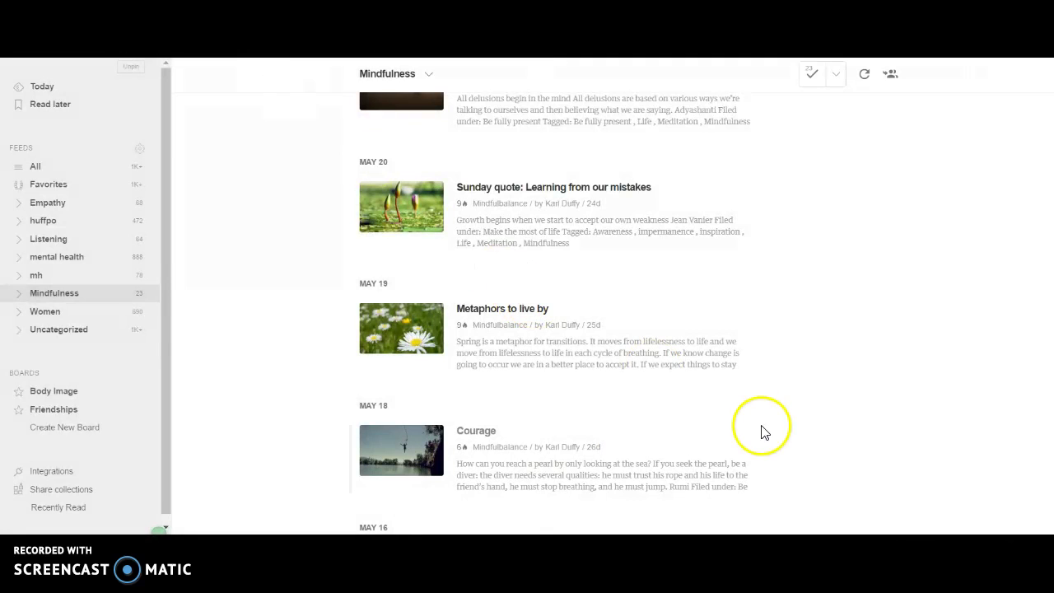
pyautogui.scroll(-3, 551, 312)
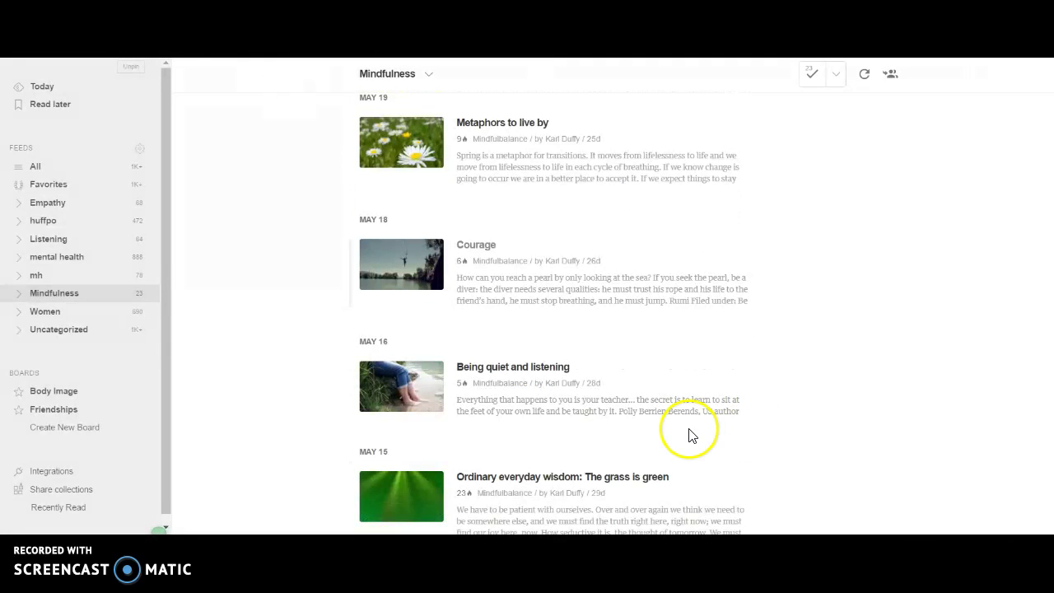
pyautogui.click(640, 403)
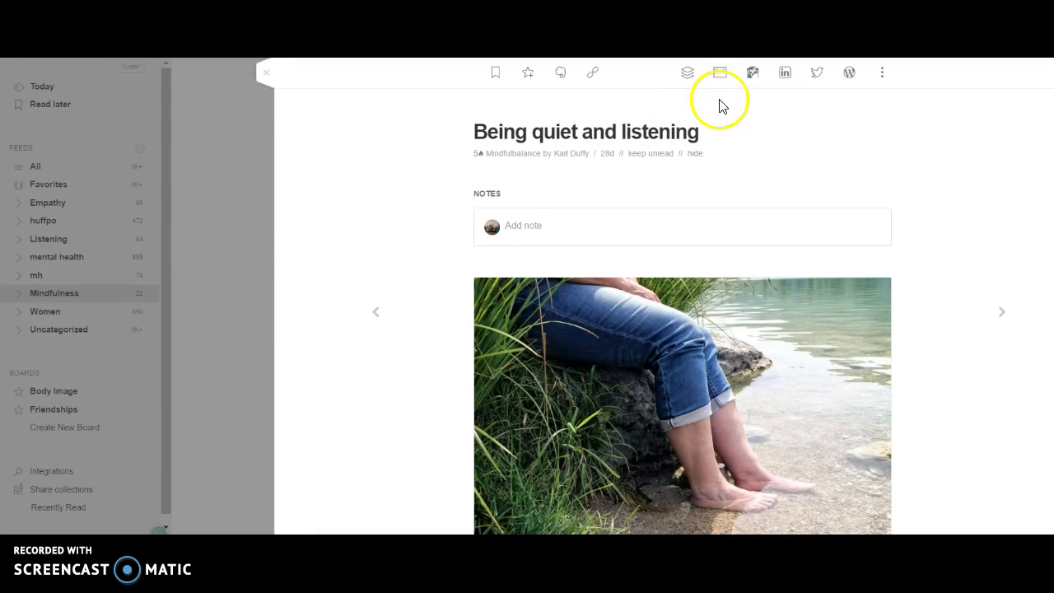
pyautogui.click(690, 76)
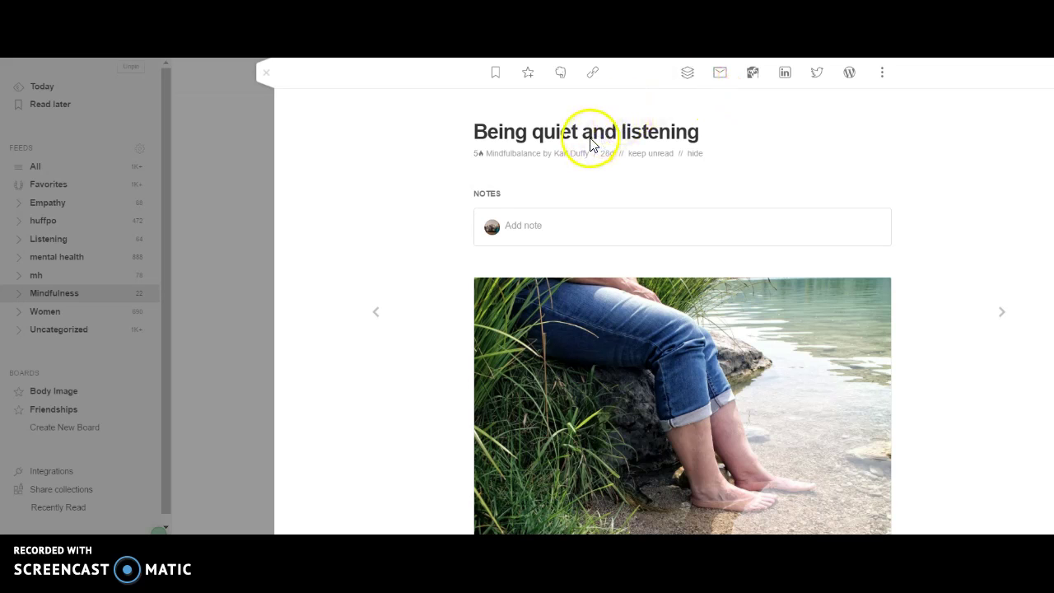
pyautogui.click(392, 150)
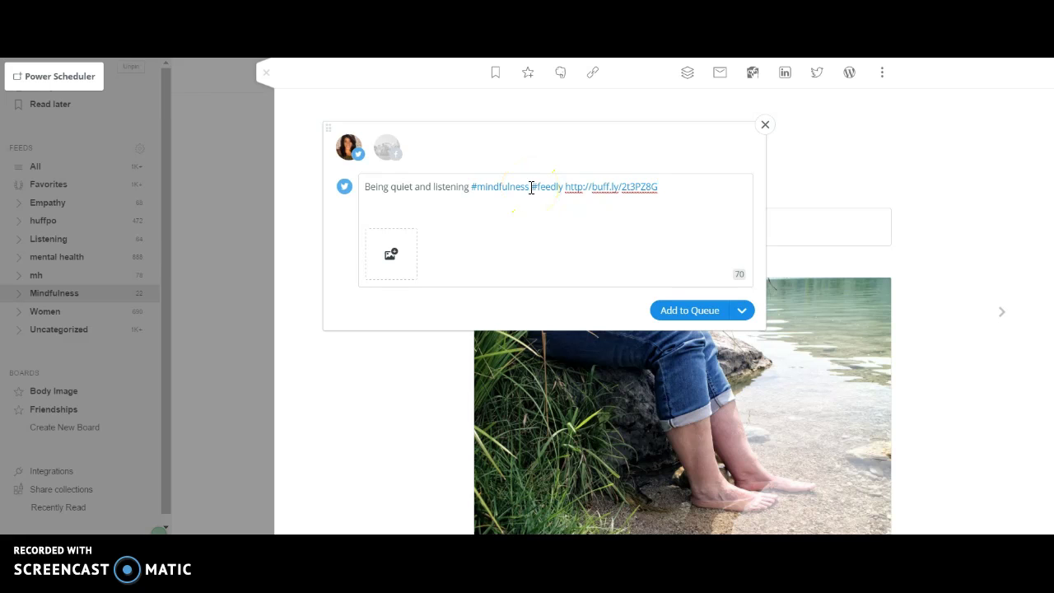
# - Add #listening and a Sidewalk Talk mention, change #feedly to #listeningislove, and queue it
pyautogui.write('#listening #')
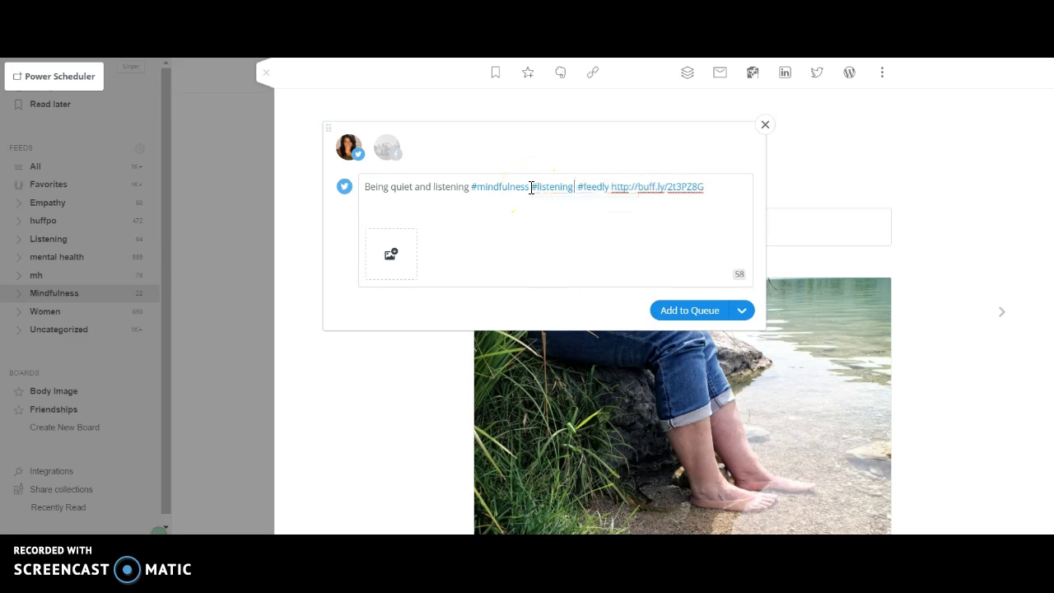
pyautogui.write(' @sidewalk')
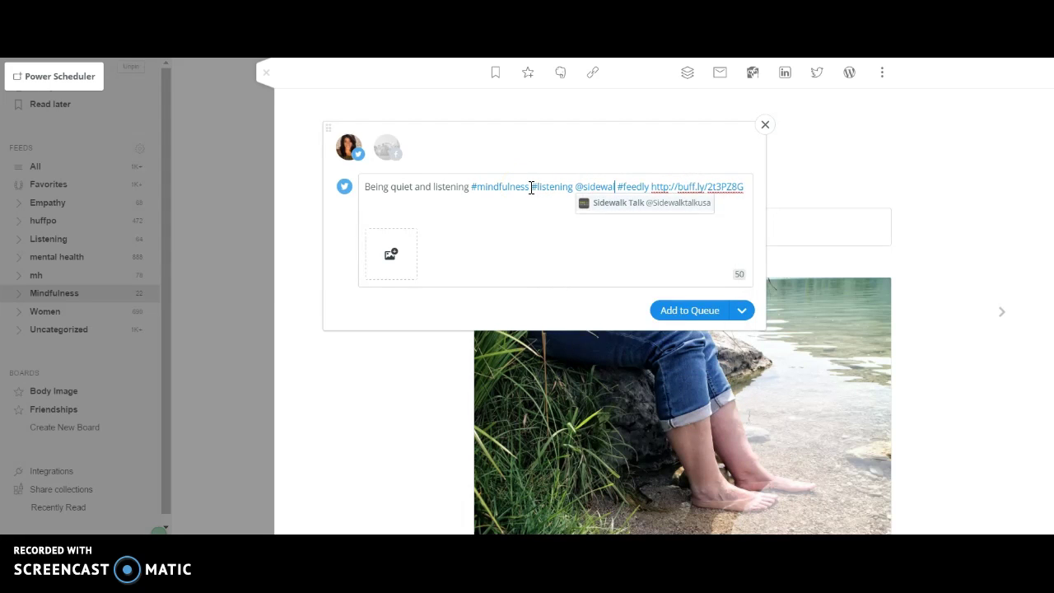
pyautogui.click(607, 205)
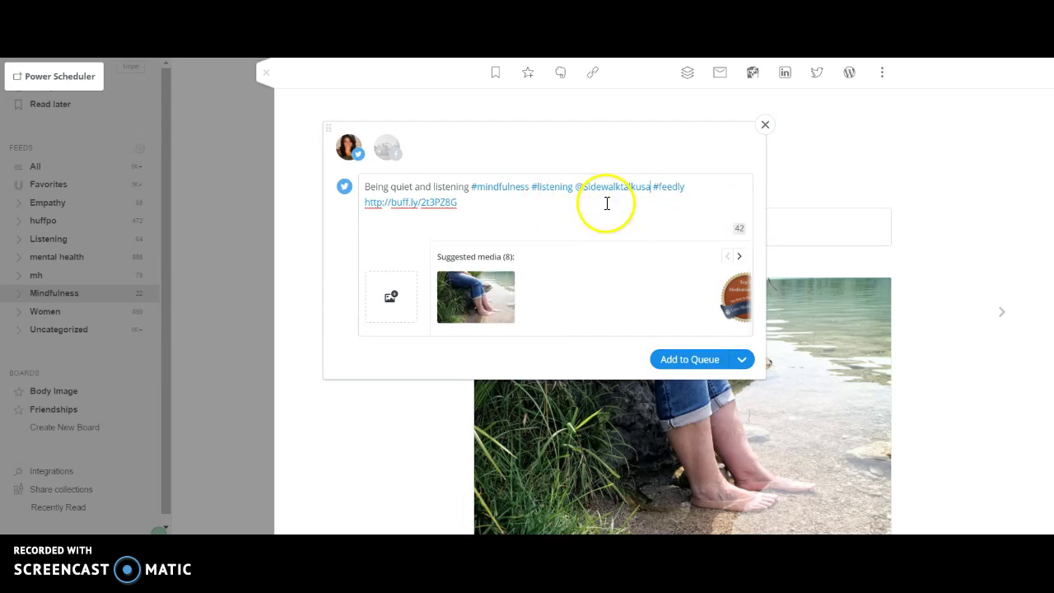
pyautogui.doubleClick(667, 188)
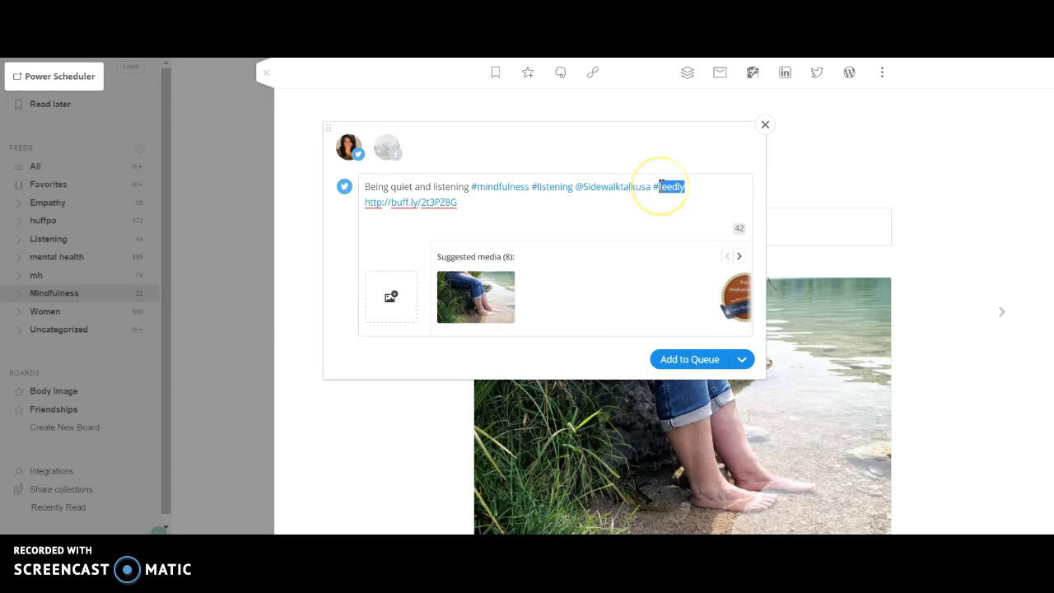
pyautogui.write('listeningislove')
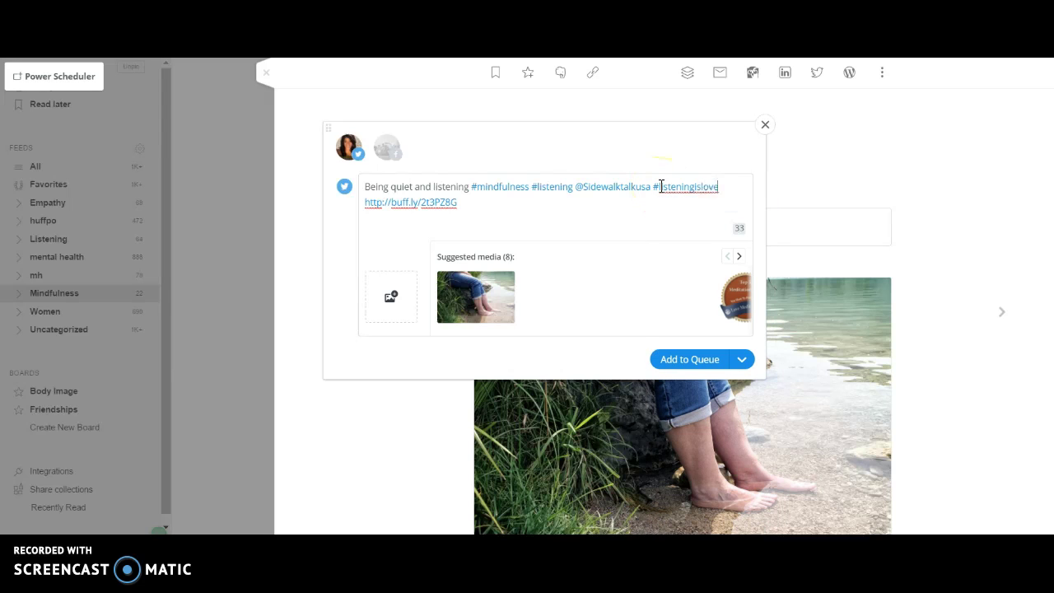
pyautogui.click(699, 361)
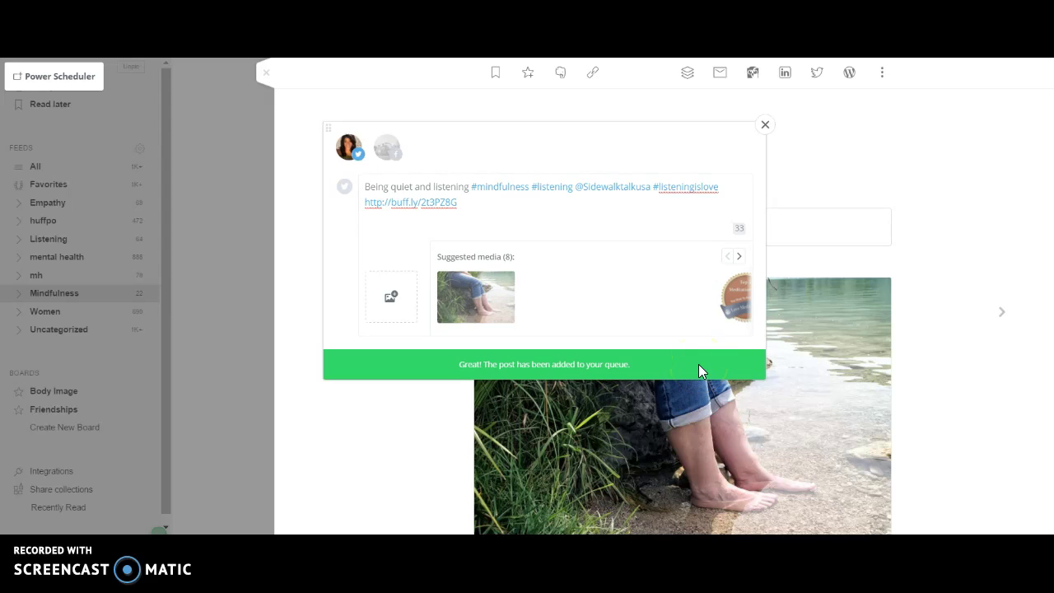
pyautogui.click(764, 126)
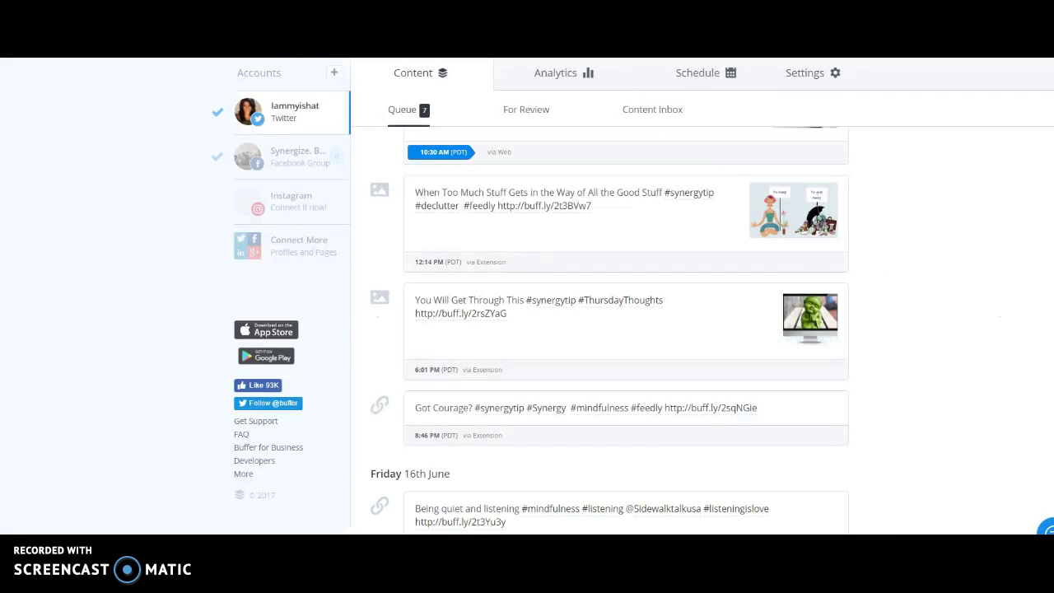
pyautogui.scroll(-2, 610, 330)
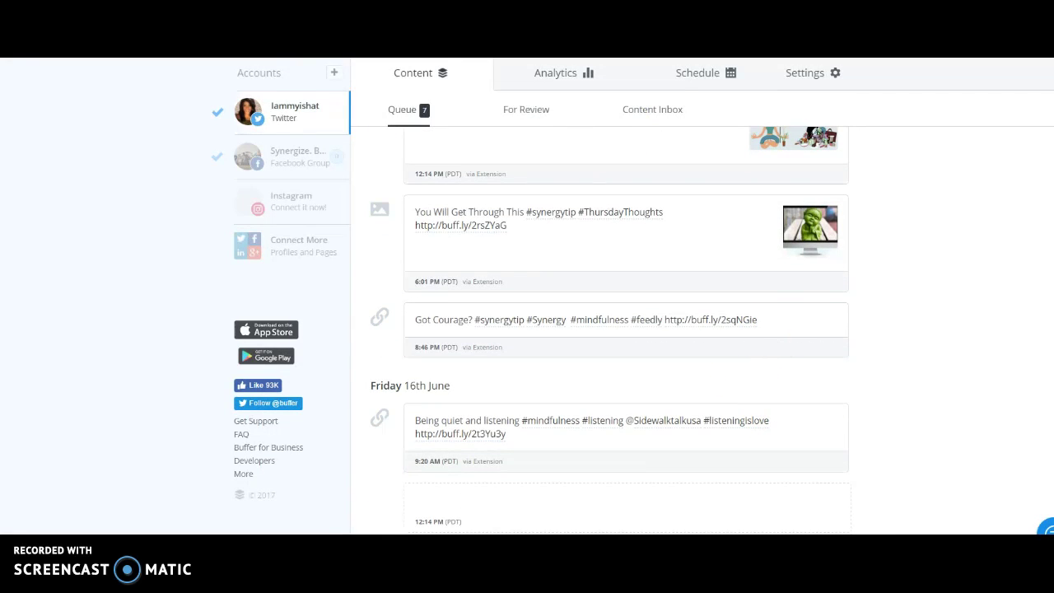
pyautogui.scroll(1, 611, 326)
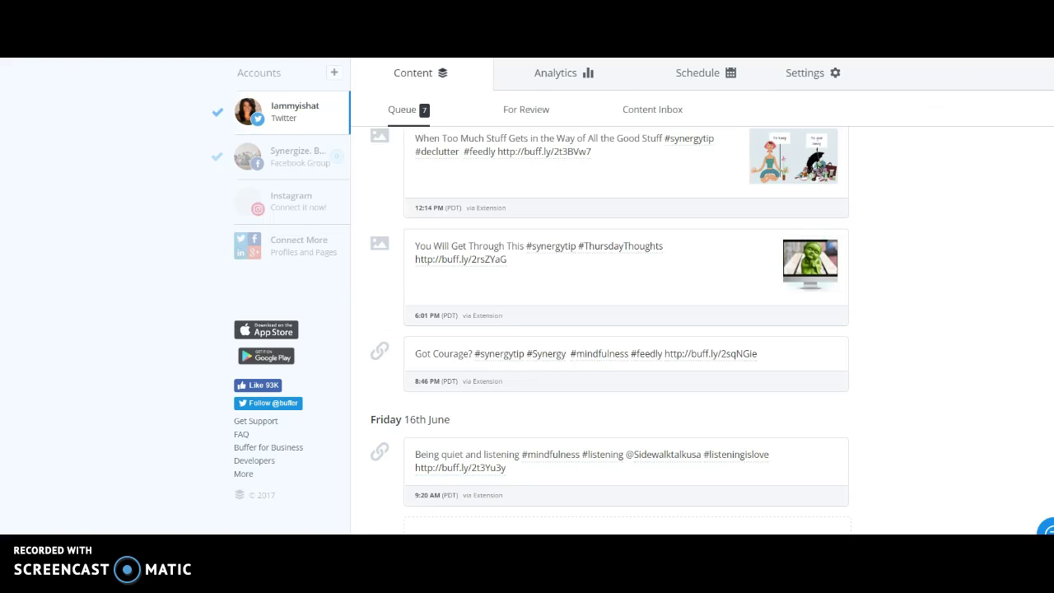
# - Switch back to Feedly and close the 'Being quiet and listening' article
pyautogui.hotkey('ctrl', 'Tab')
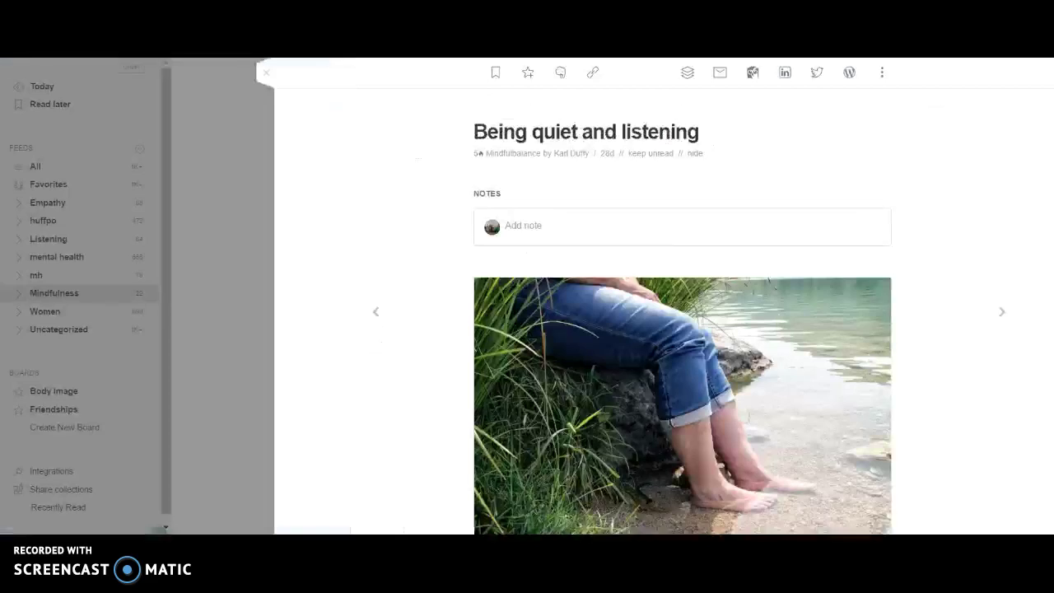
pyautogui.click(268, 73)
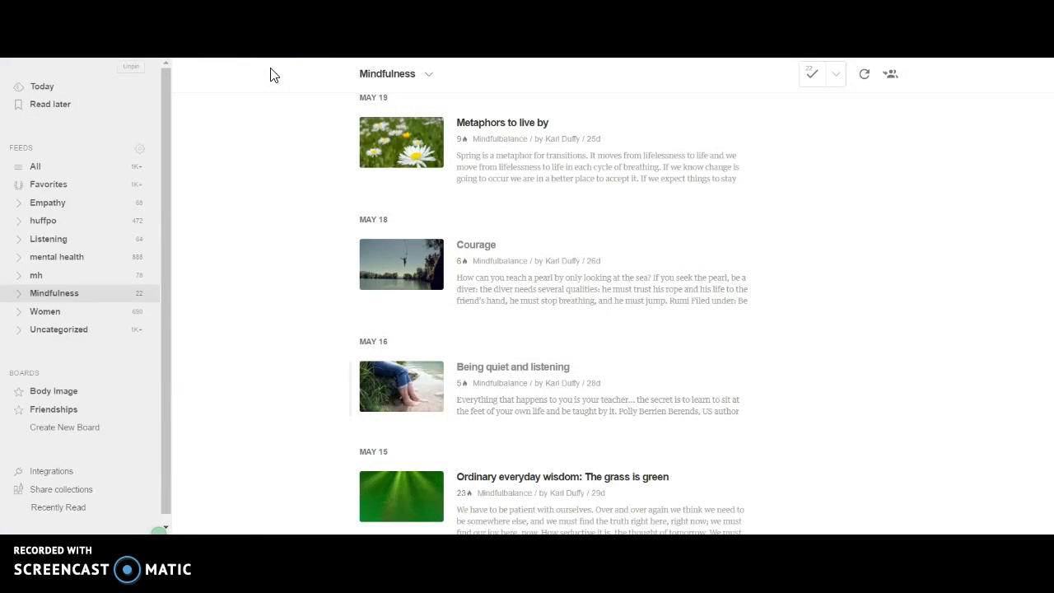